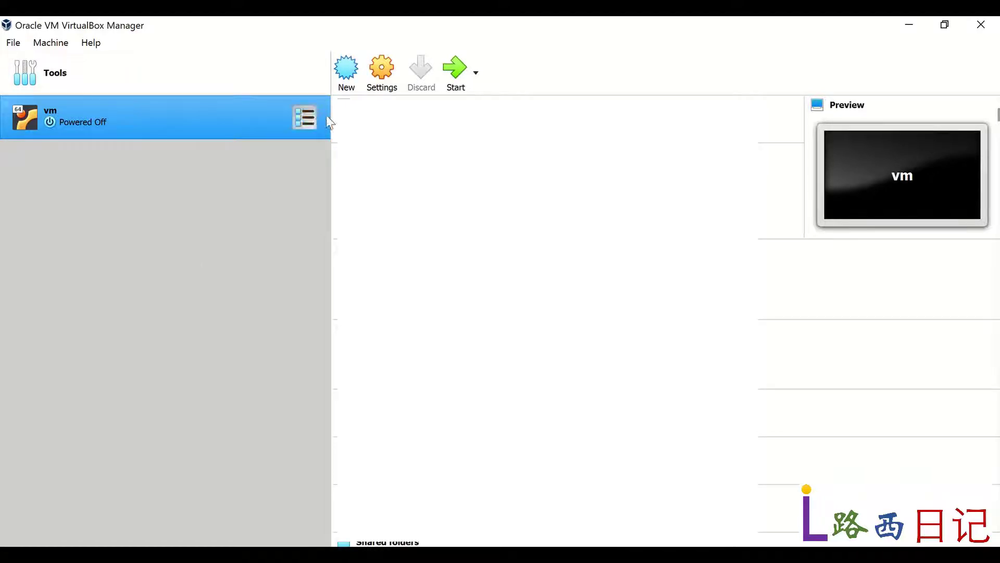
Step: Create a new machine named vm_test, detected as Linux Ubuntu (64-bit)
left_click(349, 73)
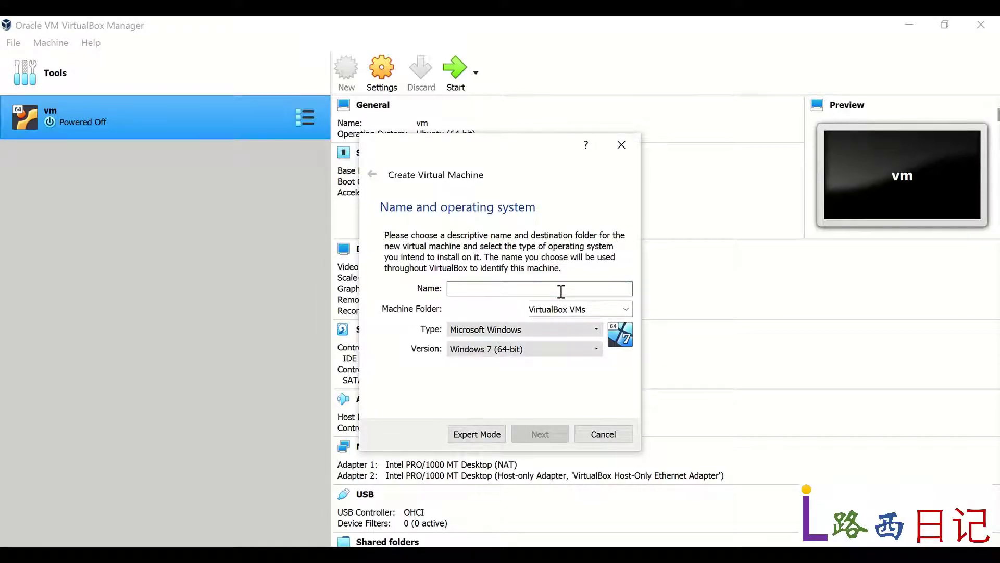
type("vm_")
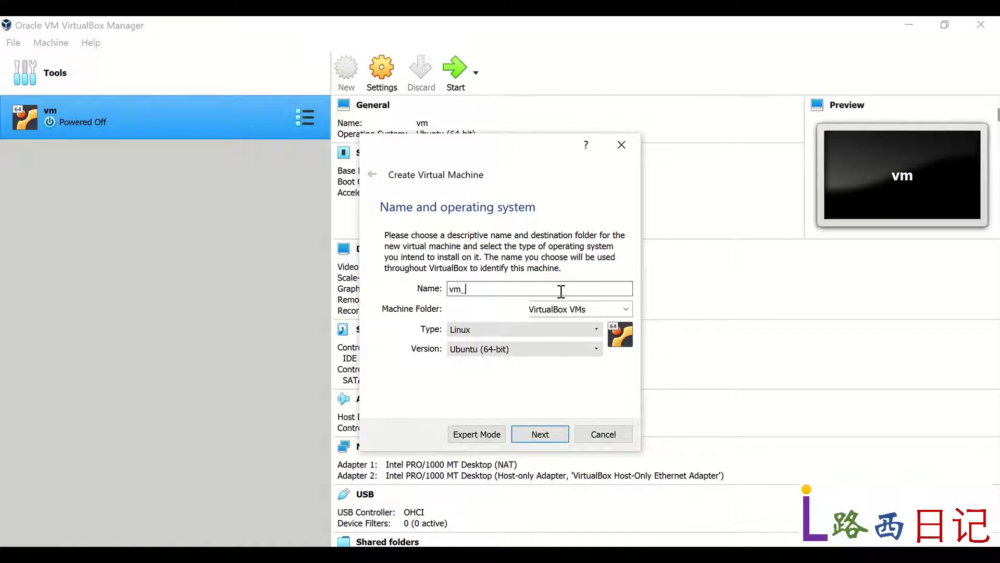
type("test")
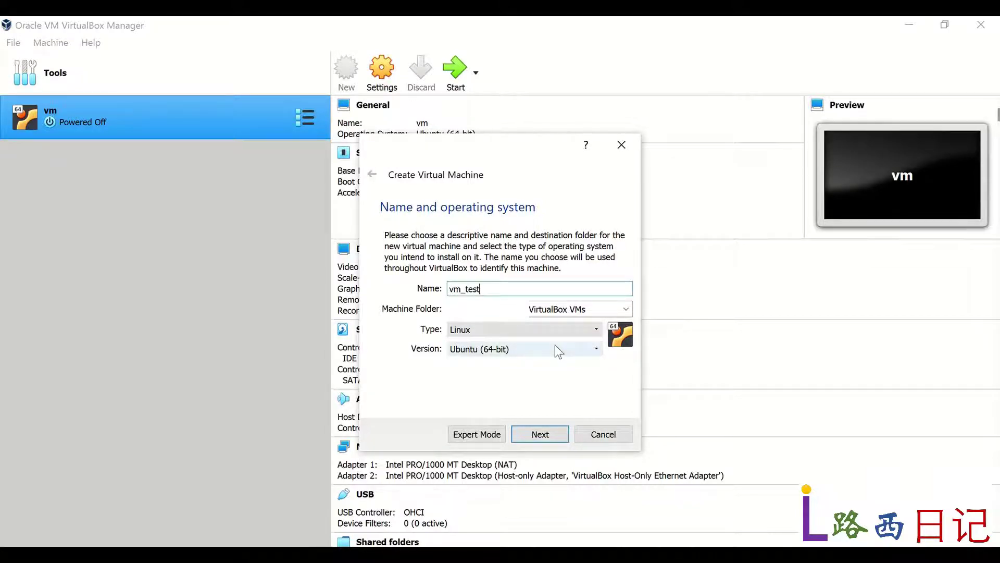
left_click(552, 436)
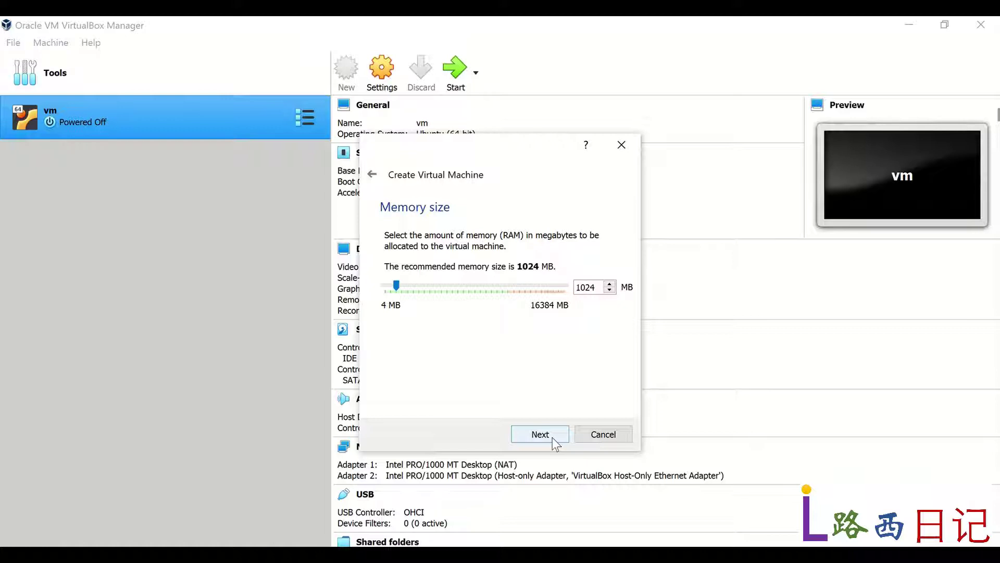
Step: Keep 1024 MB memory and choose to create a new virtual hard disk now
left_click(552, 436)
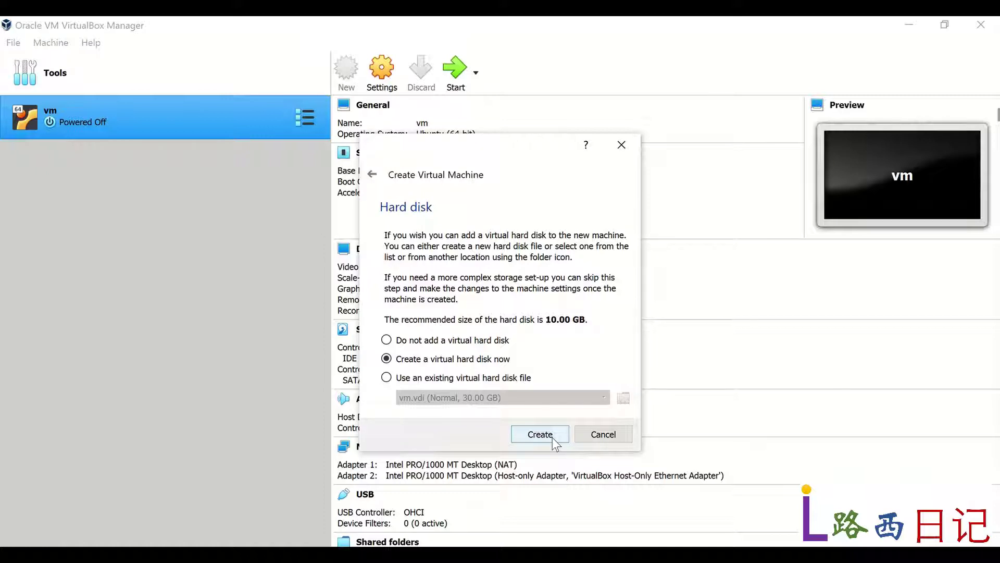
left_click(540, 434)
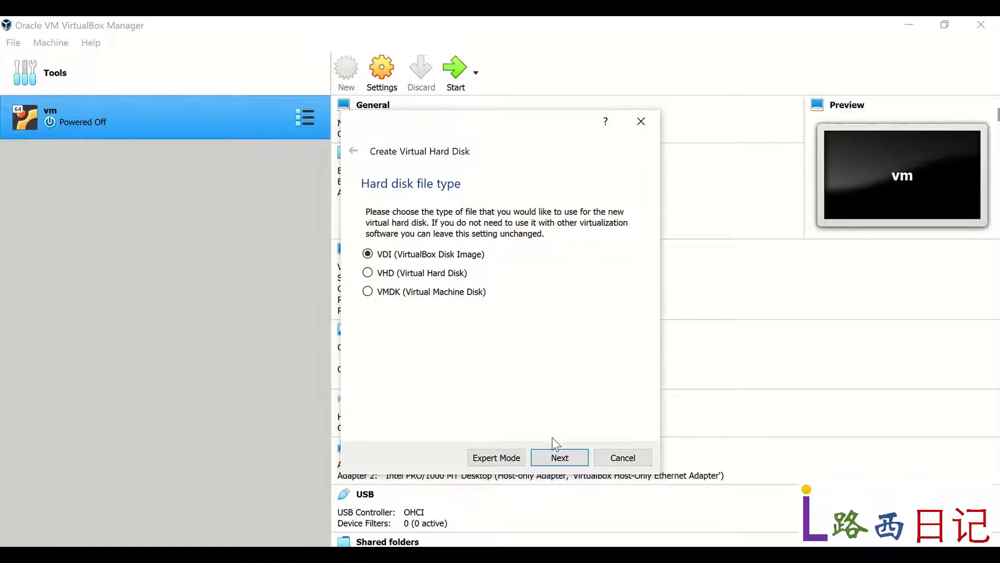
Step: Create vm_test's dynamically allocated VDI disk with a size of 20.00 GB
left_click(571, 458)
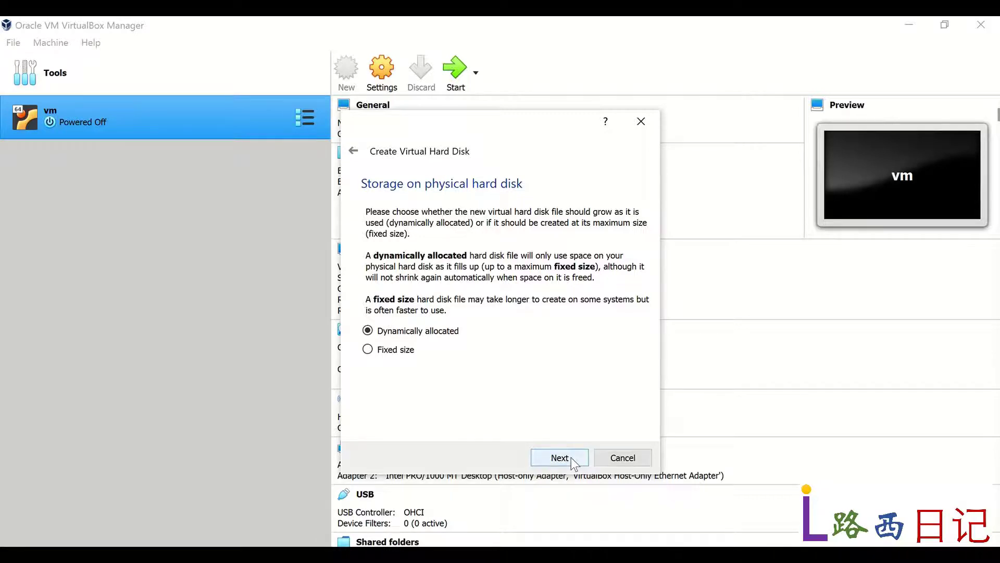
left_click(571, 457)
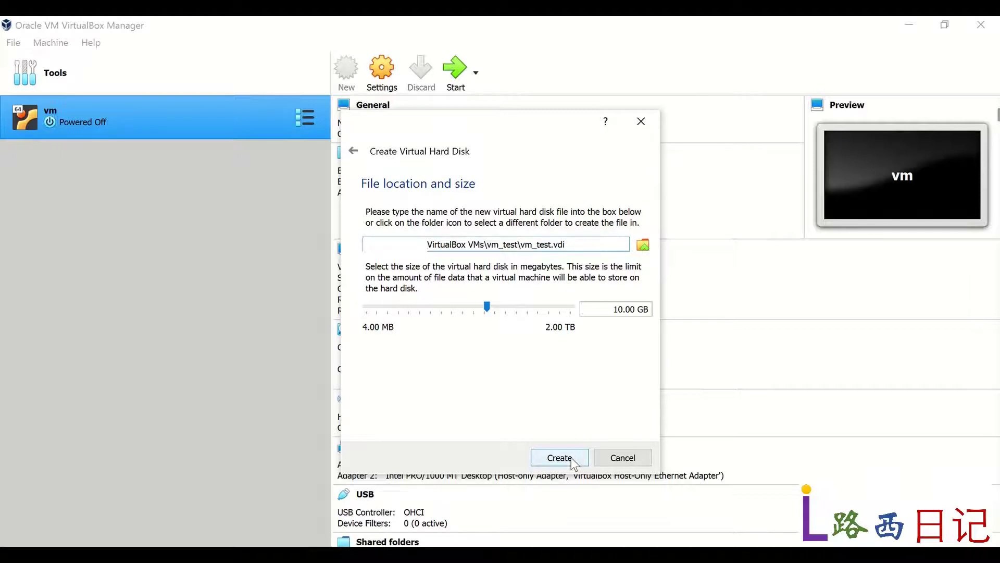
left_click(621, 311)
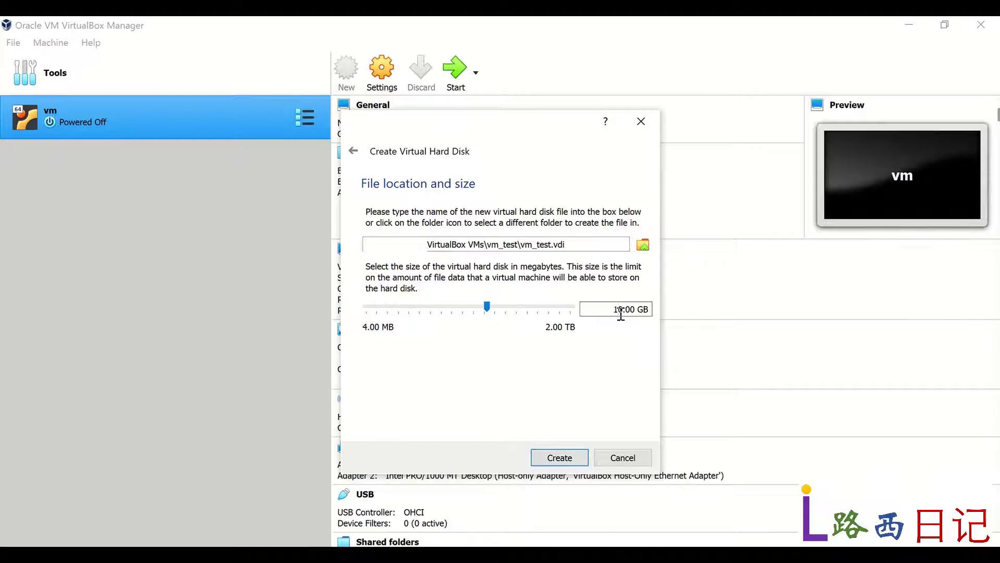
key("BackSpace")
type("2")
left_click(585, 461)
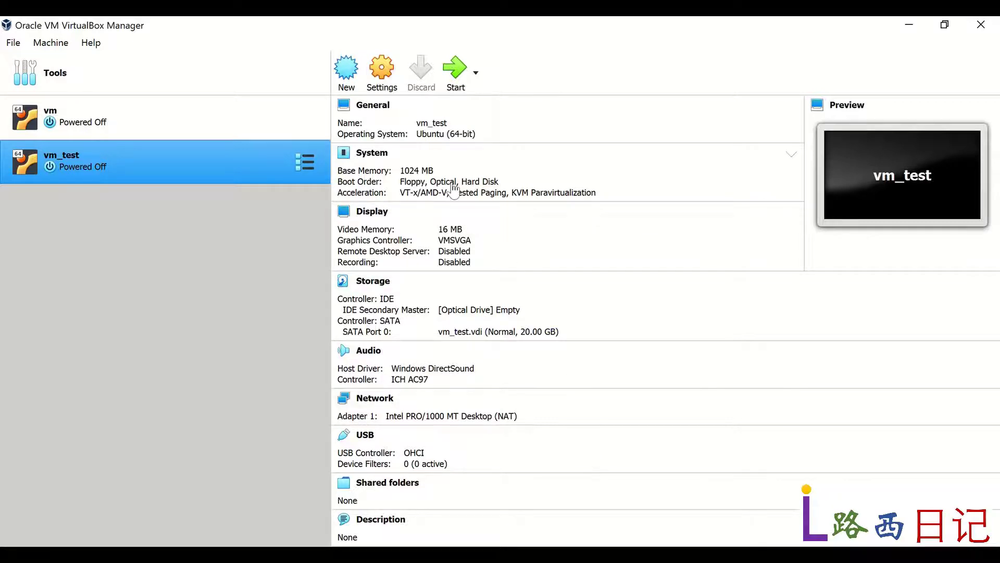
Step: Switch vm_test's graphics controller to VBoxVGA in its Display settings
left_click(383, 79)
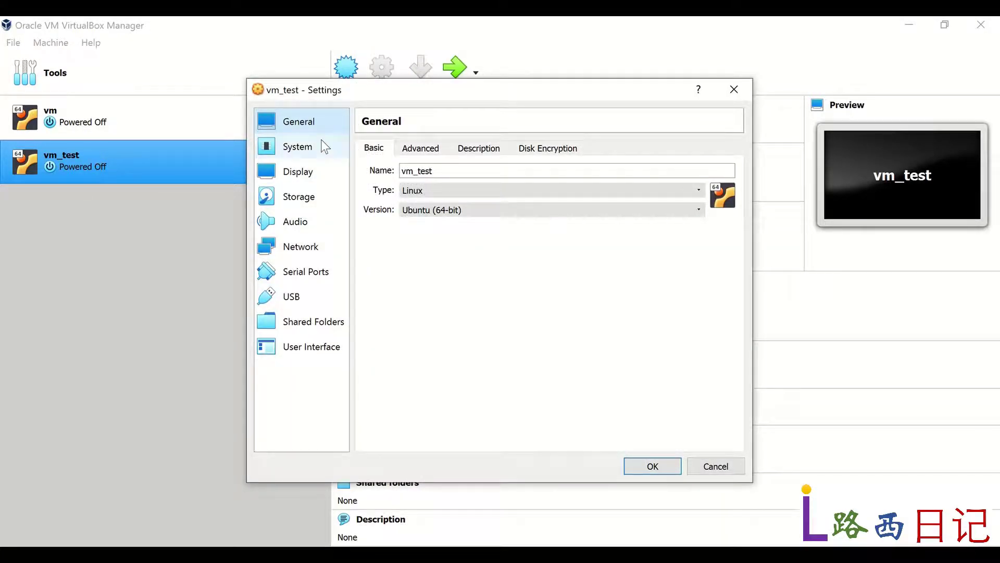
left_click(298, 147)
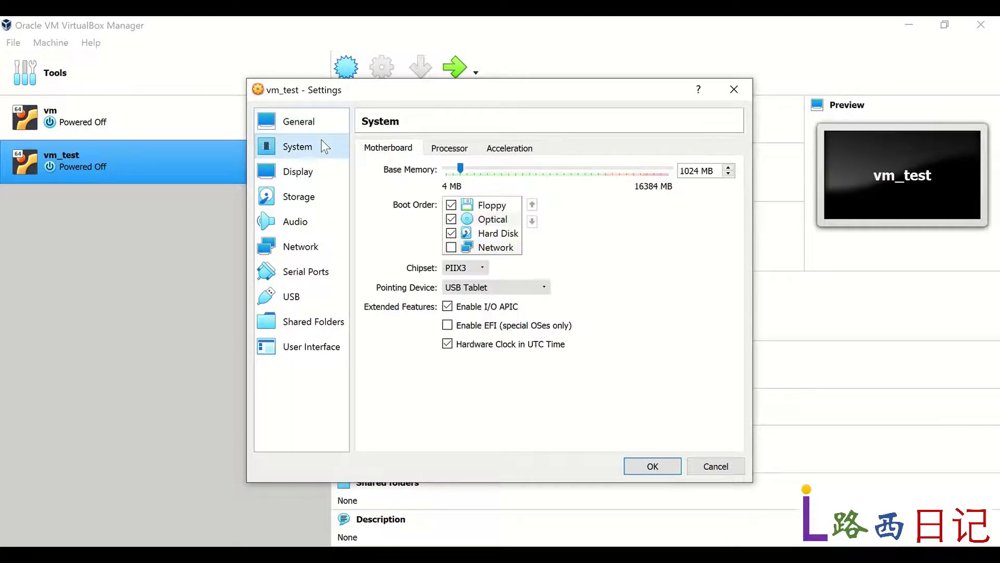
left_click(311, 184)
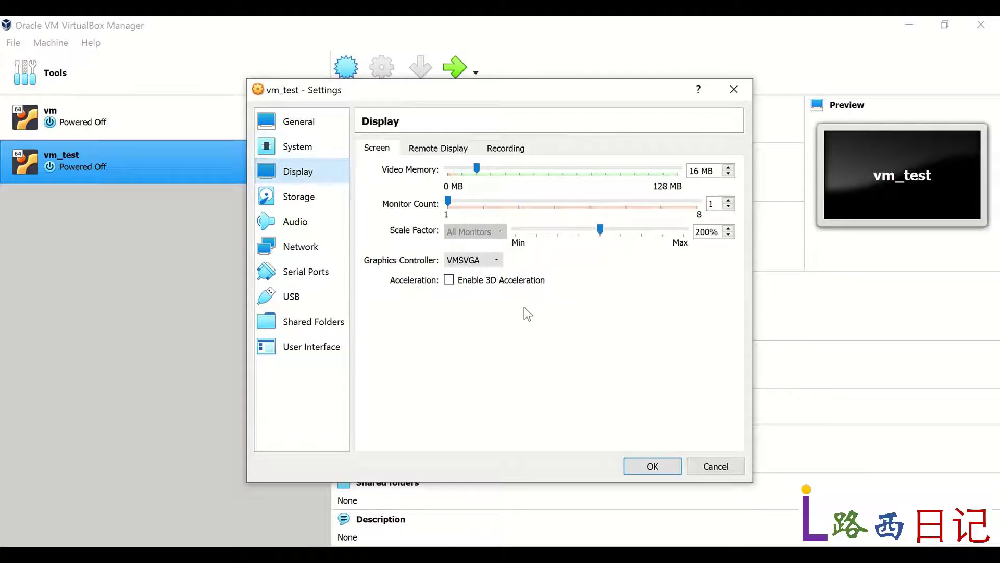
left_click(495, 261)
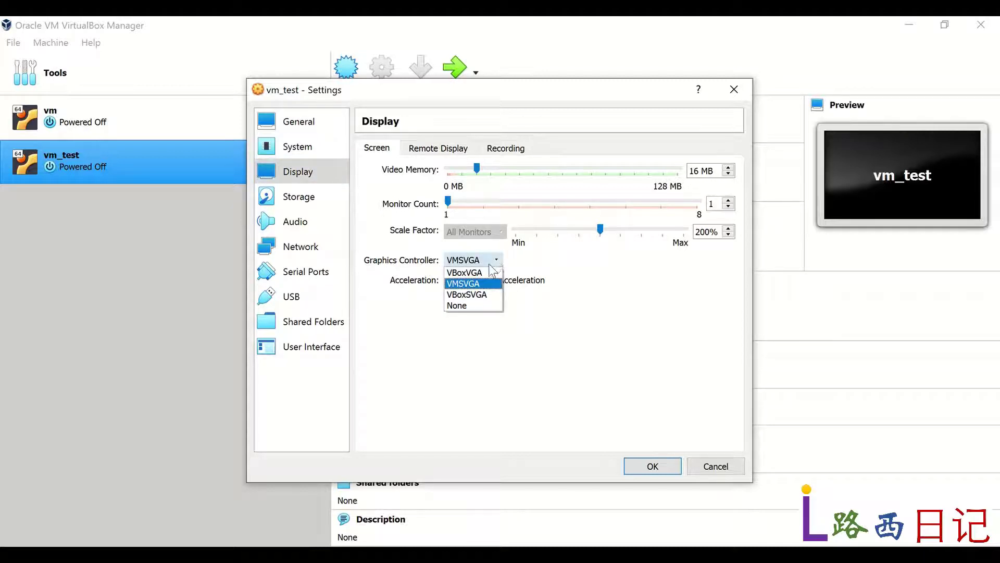
left_click(469, 272)
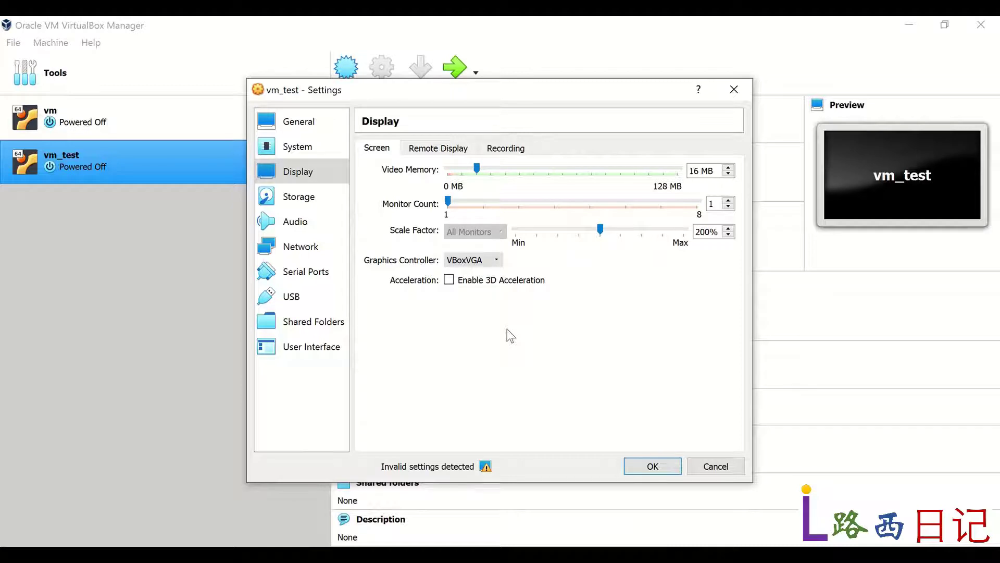
left_click(312, 206)
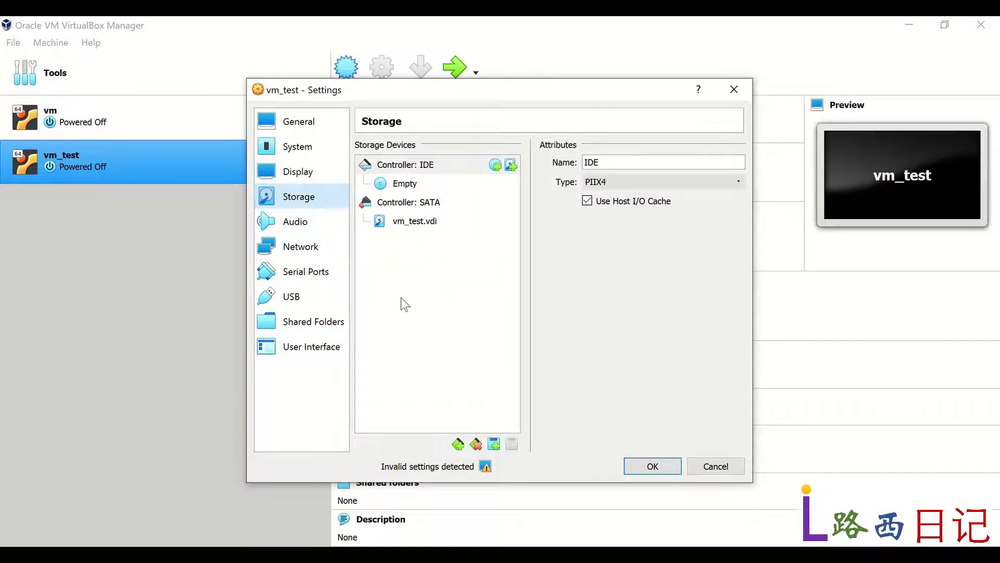
Step: Insert ubuntu-20.04.2.0-desktop-amd64.iso into vm_test's empty IDE optical drive
left_click(411, 186)
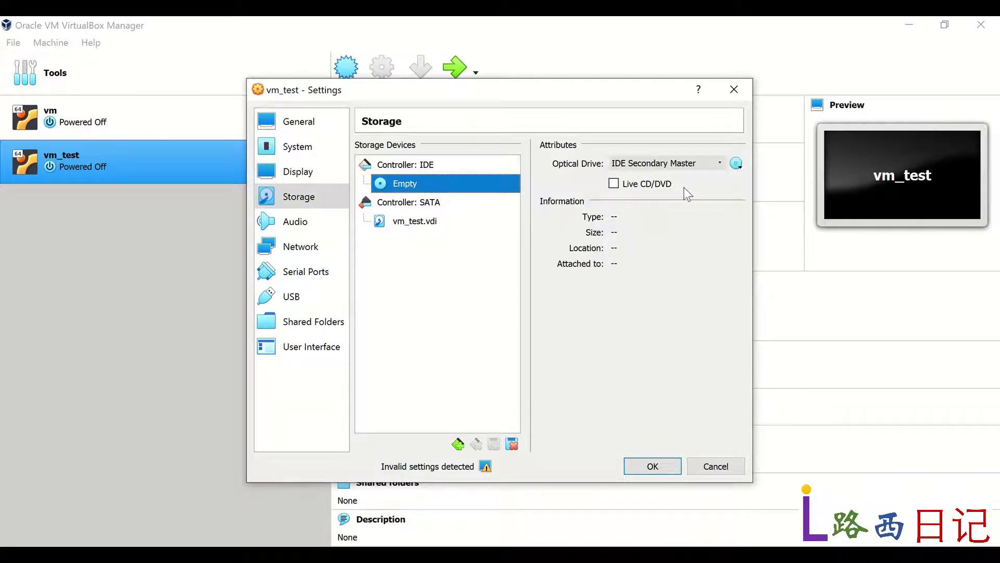
left_click(737, 164)
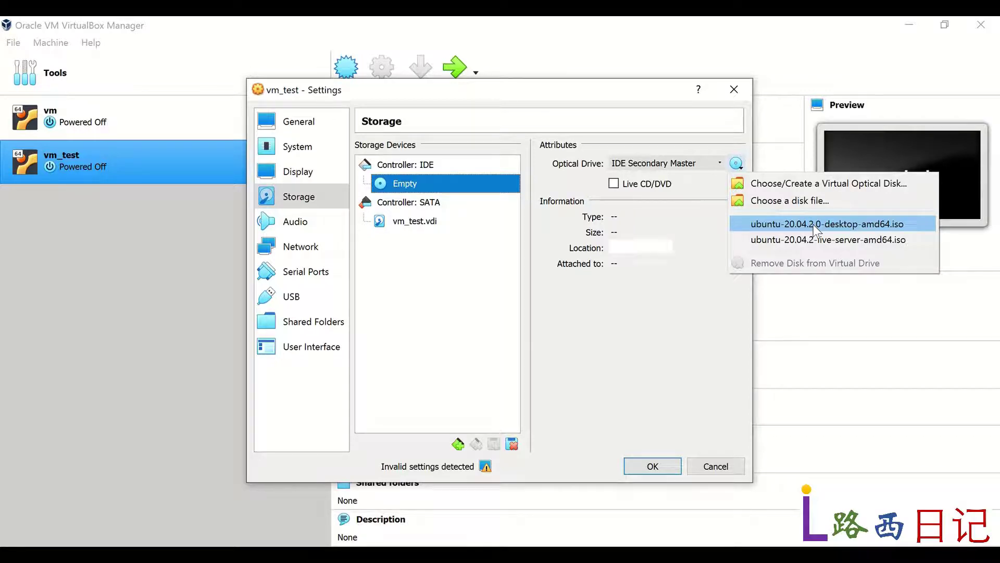
left_click(814, 224)
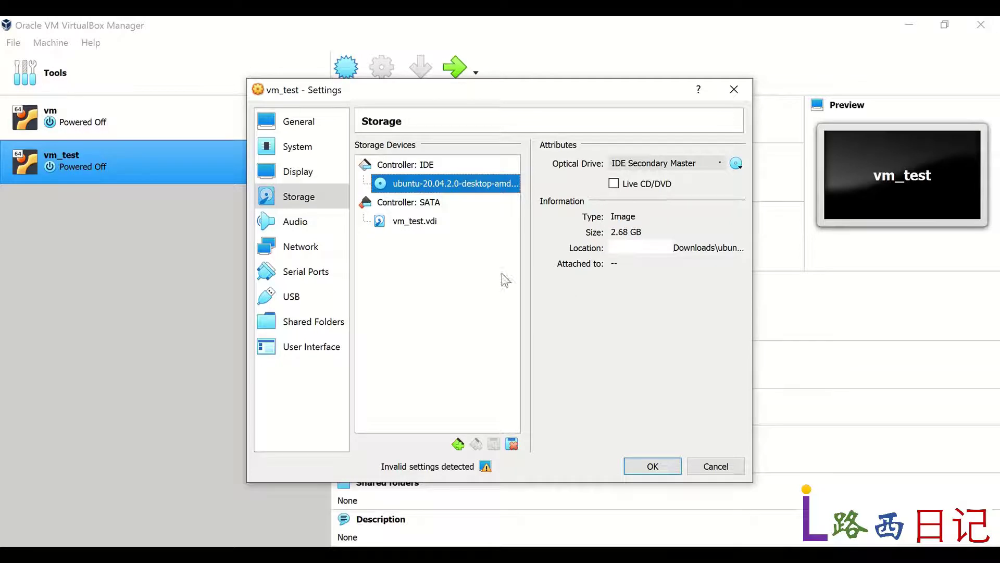
Step: Add C:\shared_folder as an auto-mounted share named shared_folder for vm_test
left_click(322, 224)
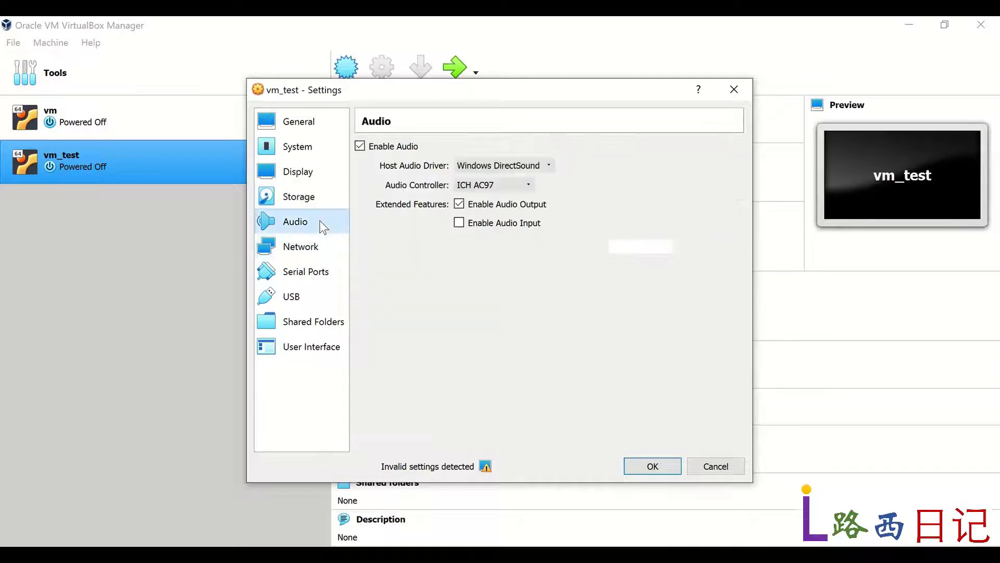
left_click(305, 254)
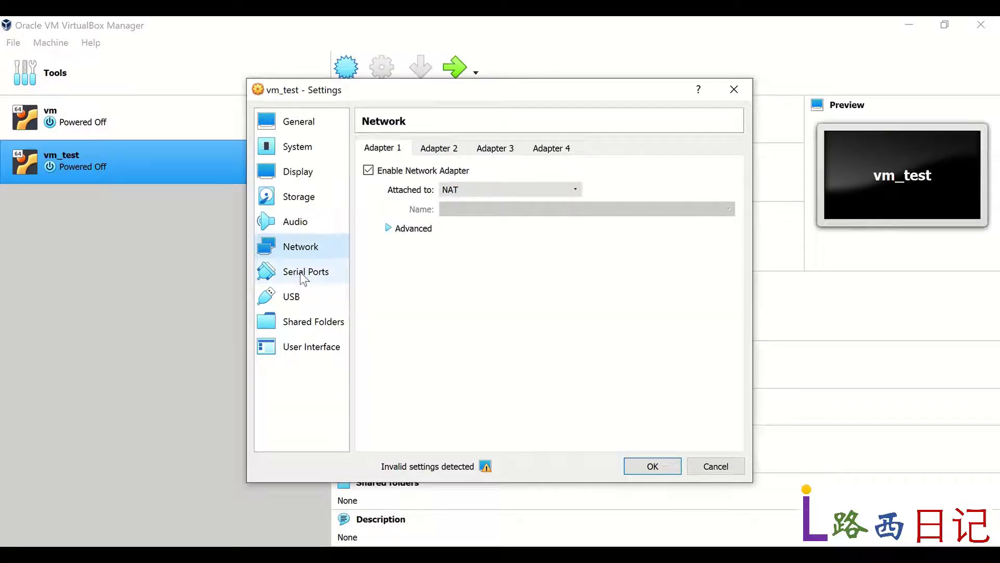
left_click(305, 275)
left_click(301, 297)
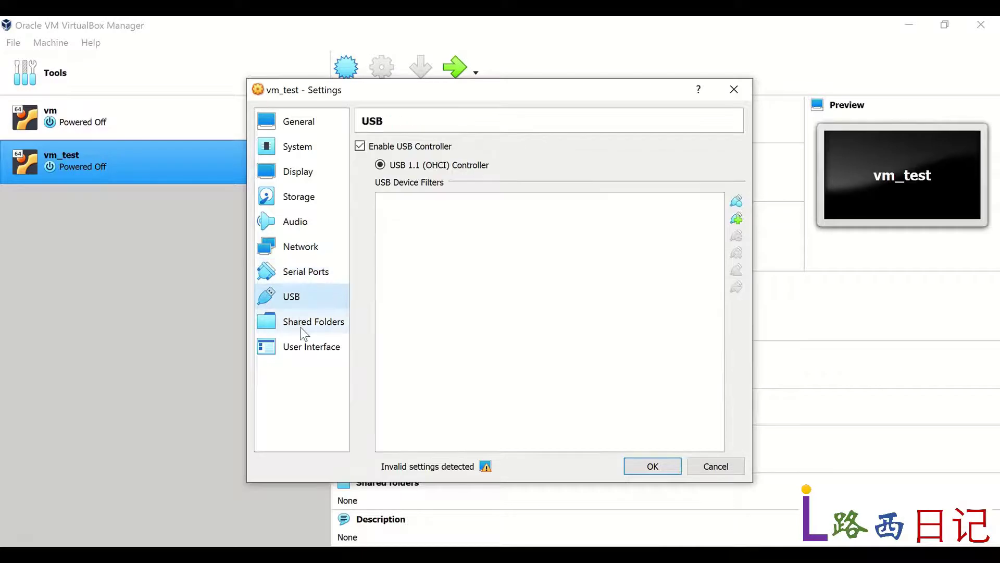
left_click(303, 327)
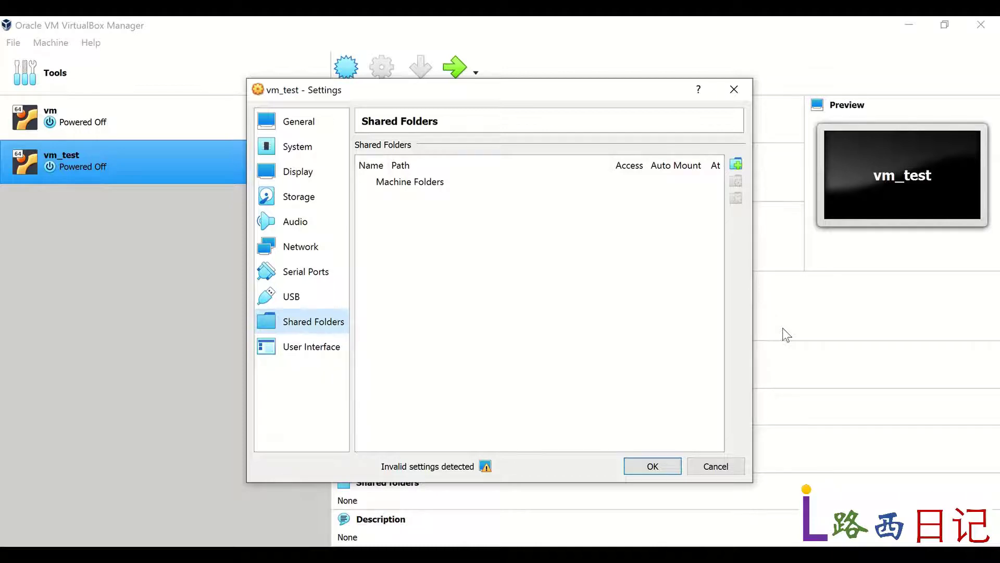
left_click(737, 165)
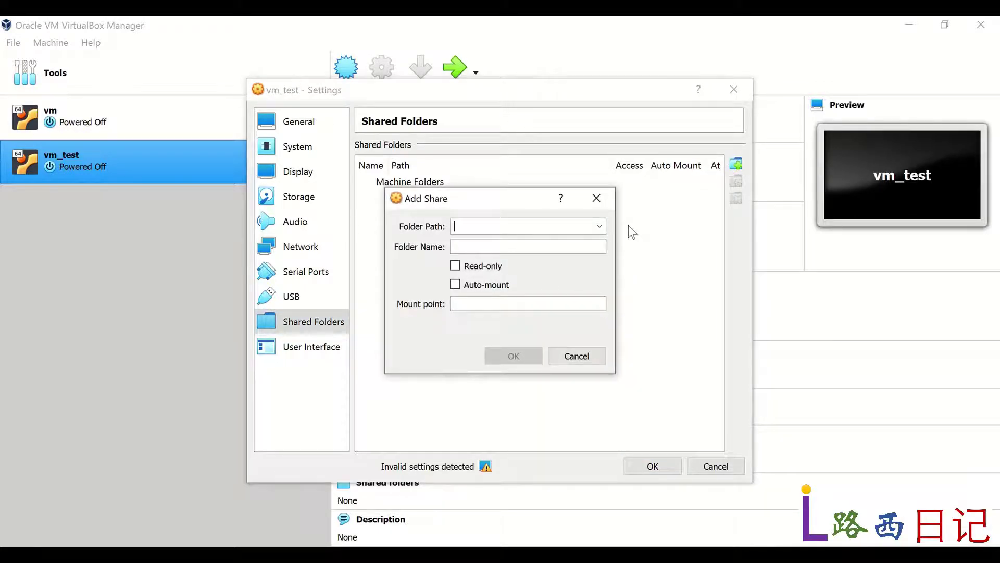
left_click(601, 227)
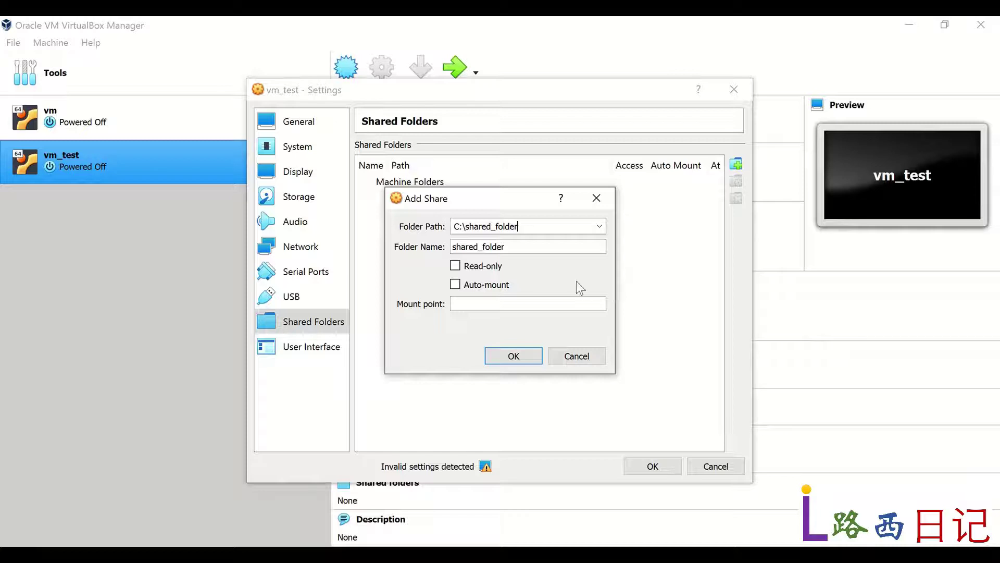
left_click(457, 285)
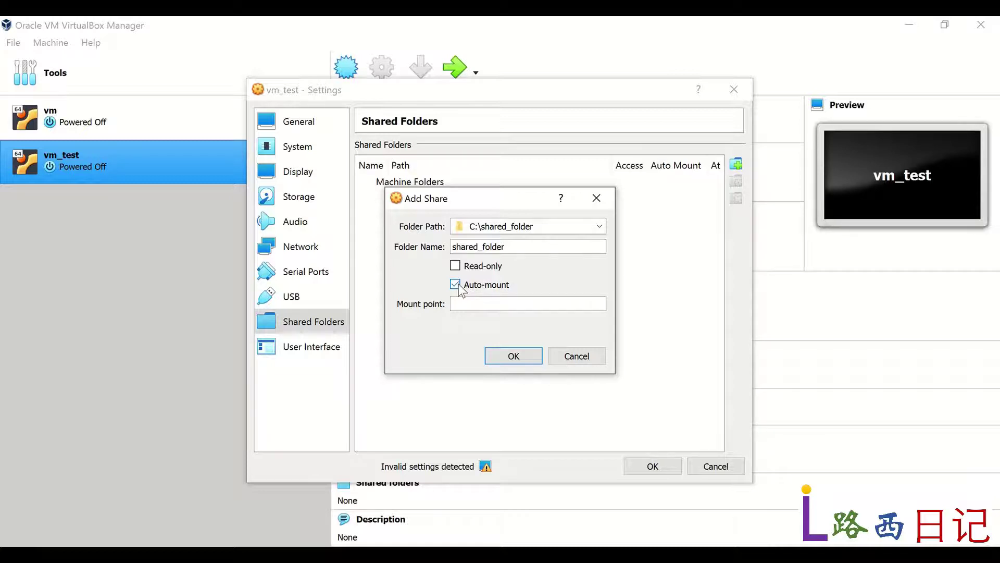
left_click(519, 358)
left_click(310, 125)
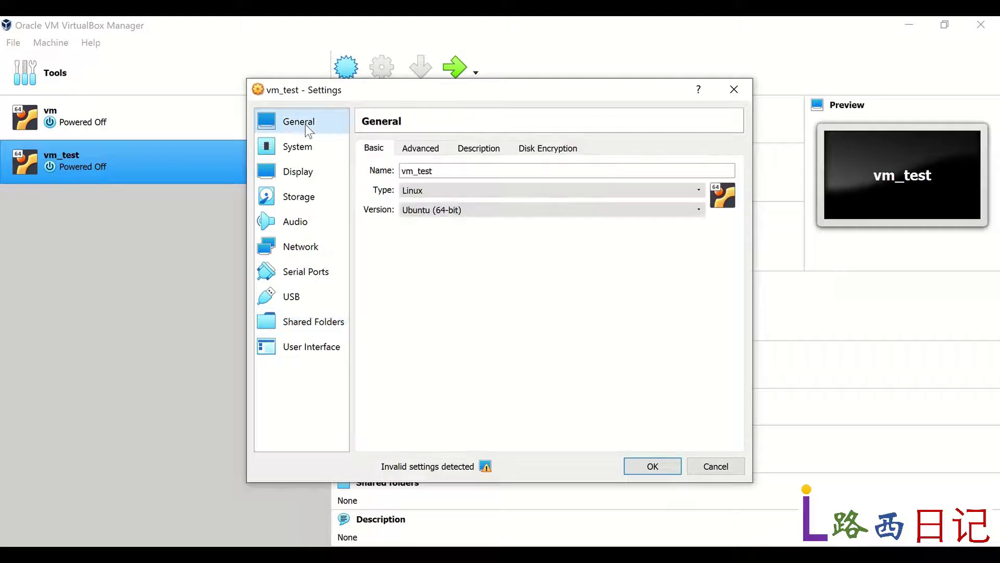
Step: Set Shared Clipboard and Drag'n'Drop to Bidirectional under Advanced, then save with OK
left_click(423, 150)
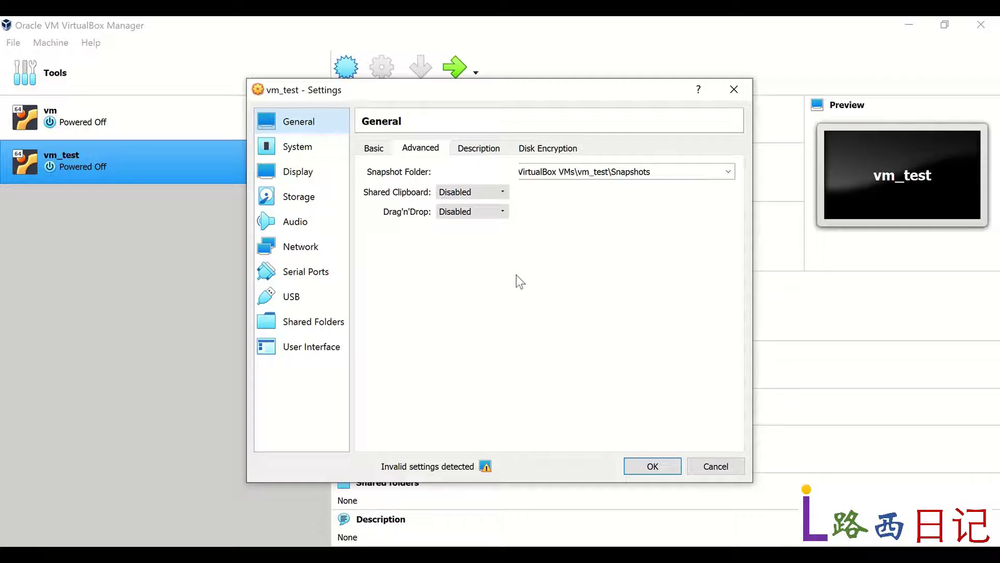
left_click(502, 192)
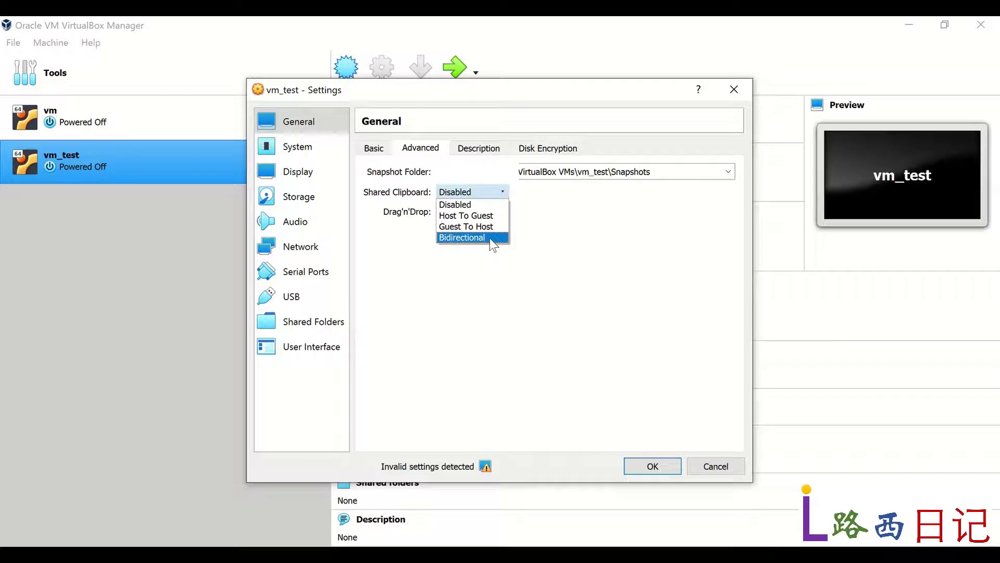
left_click(490, 239)
left_click(492, 212)
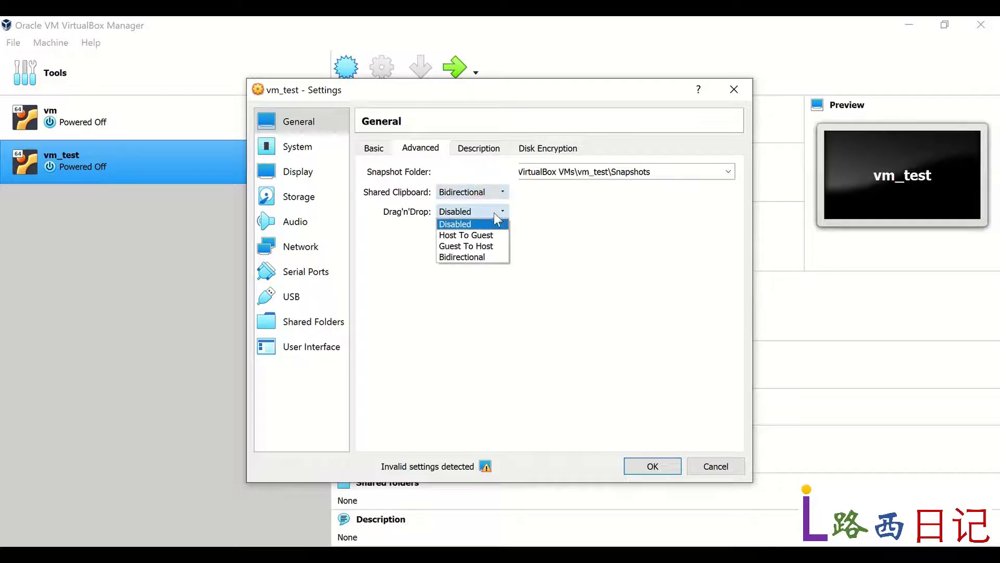
left_click(484, 256)
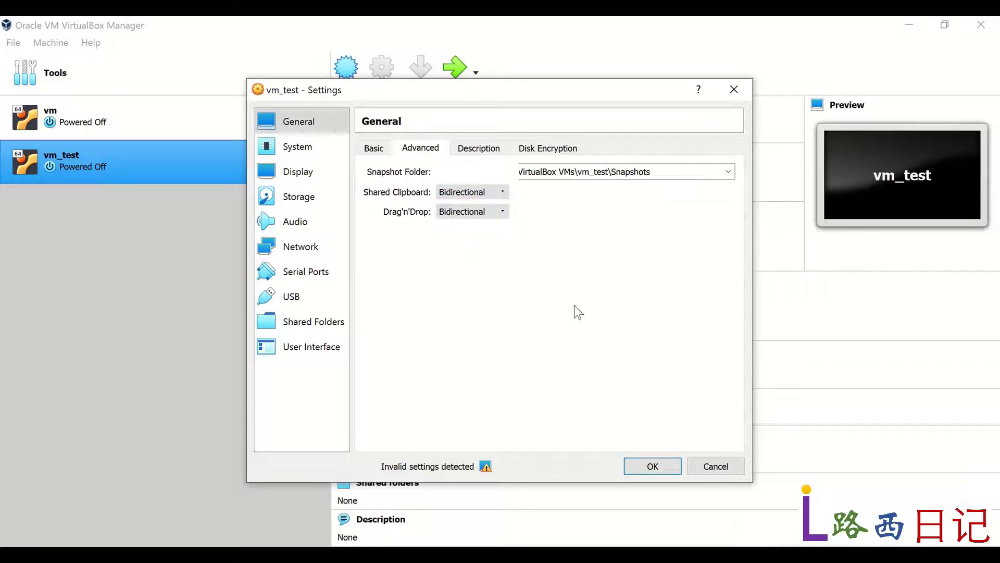
left_click(653, 466)
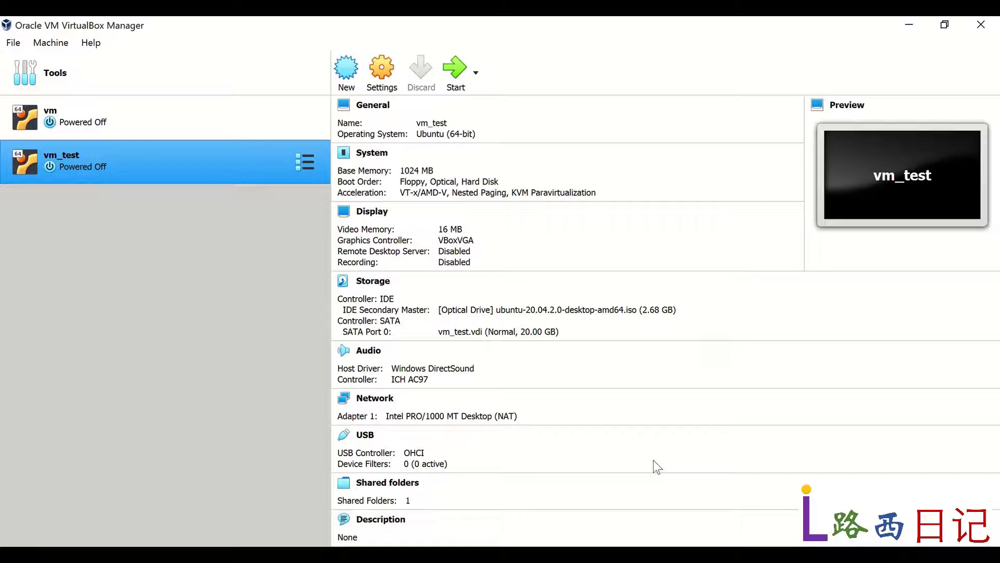
Step: Start vm_test booting from the ubuntu-20.04.2.0-desktop-amd64.iso start-up disk
left_click(463, 69)
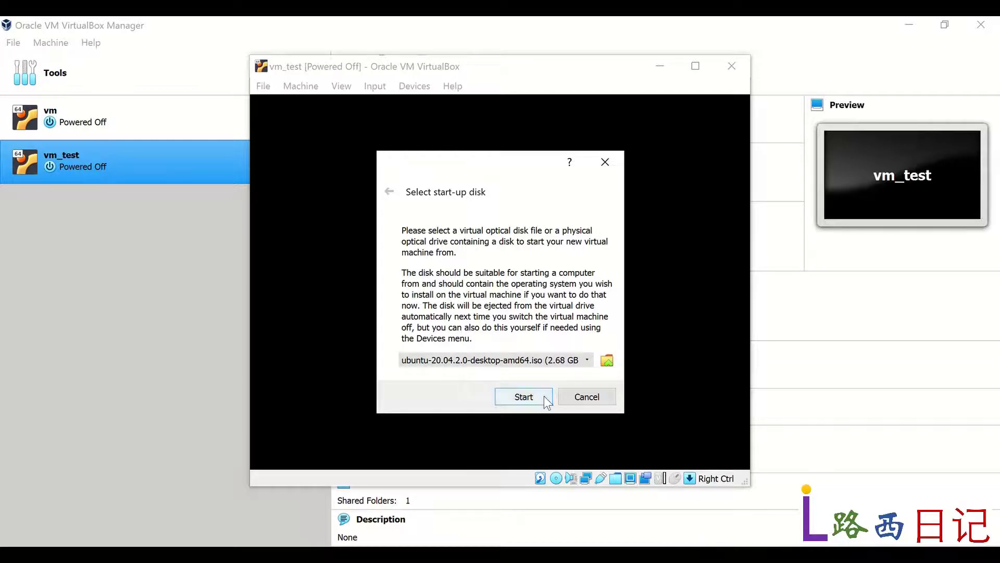
left_click(520, 396)
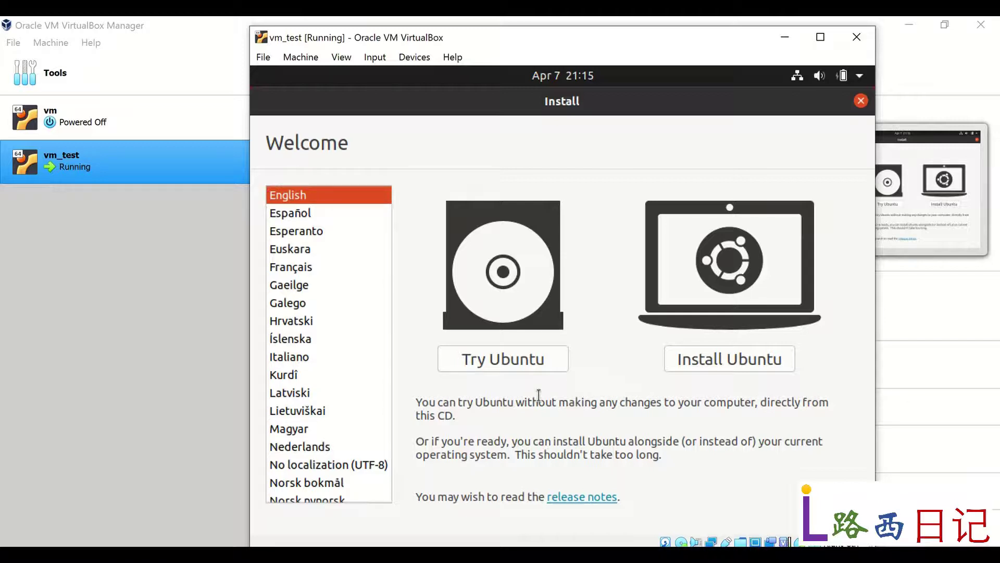
Step: Install Ubuntu with English (US) keyboard, normal installation, and Erase disk and install Ubuntu
left_click(748, 362)
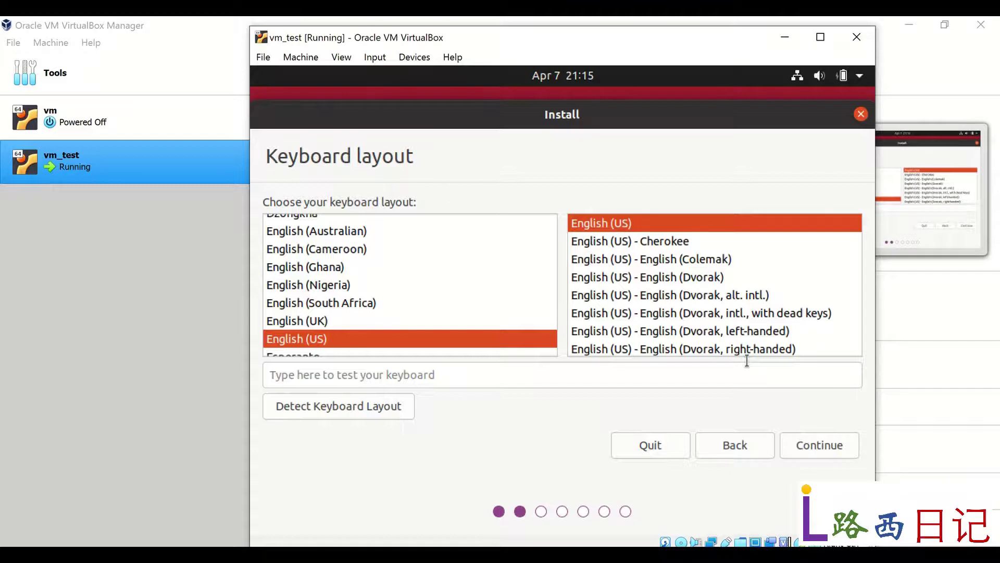
left_click(836, 443)
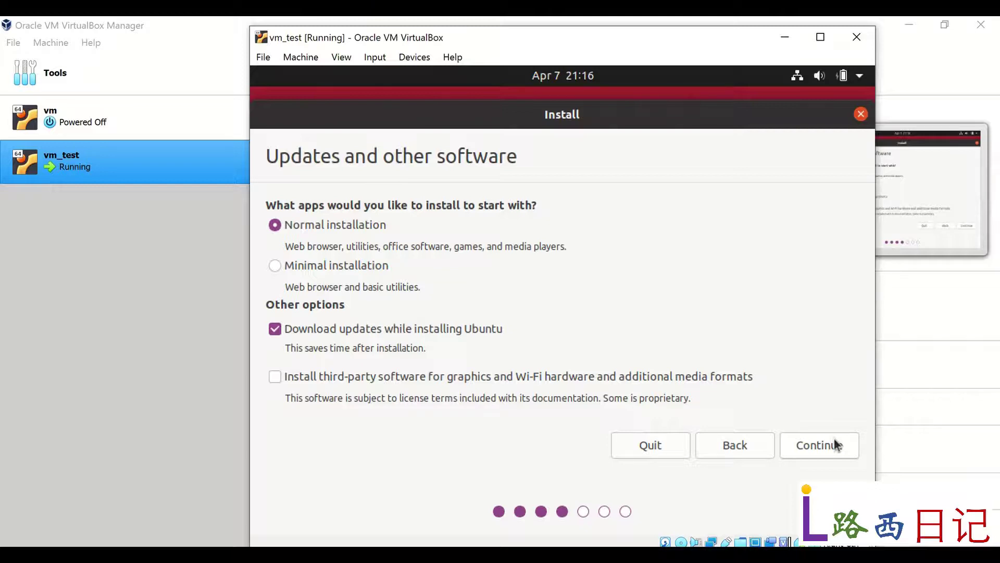
left_click(836, 443)
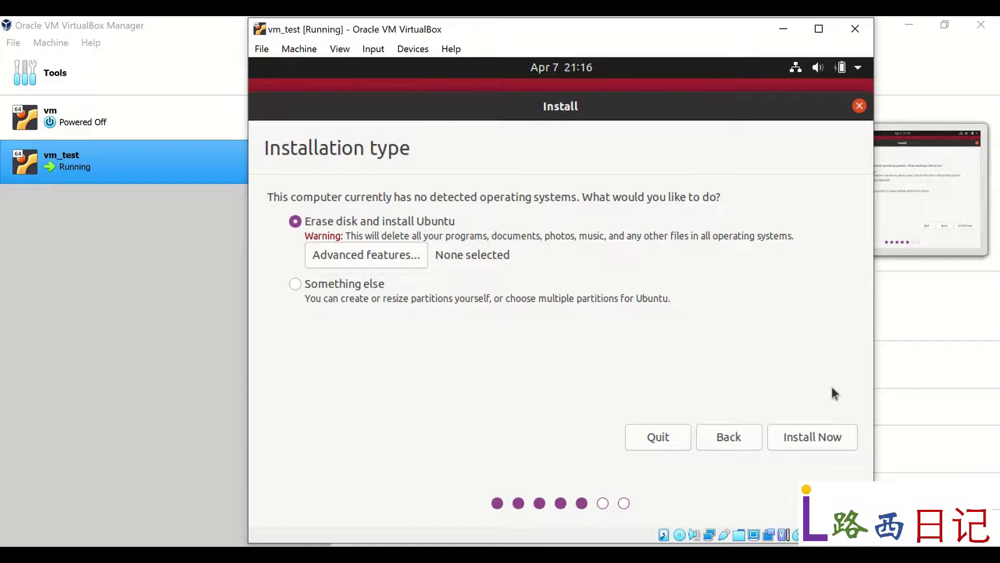
left_click(822, 437)
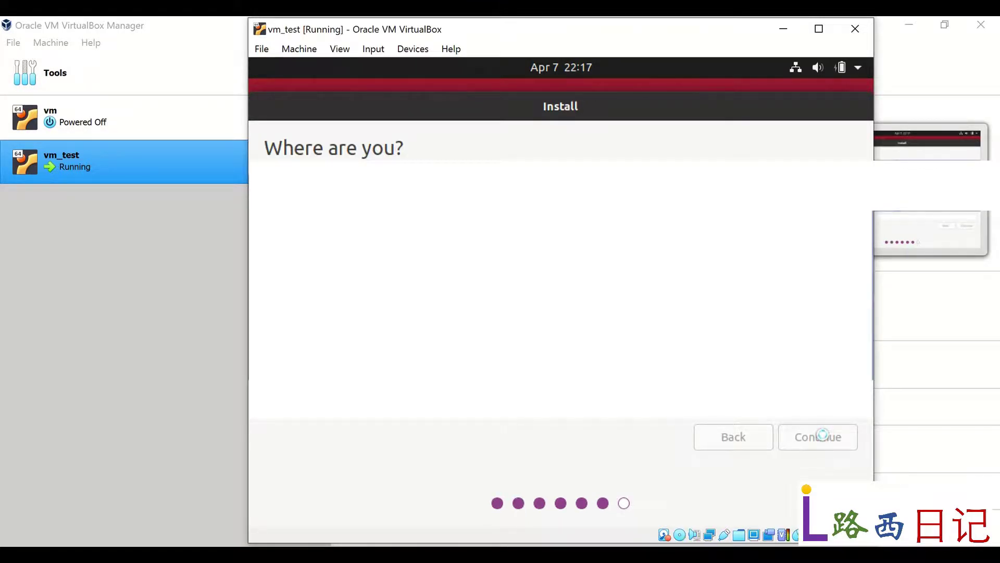
Step: Accept the location, enter account name vm_user and type the password twice
left_click(822, 437)
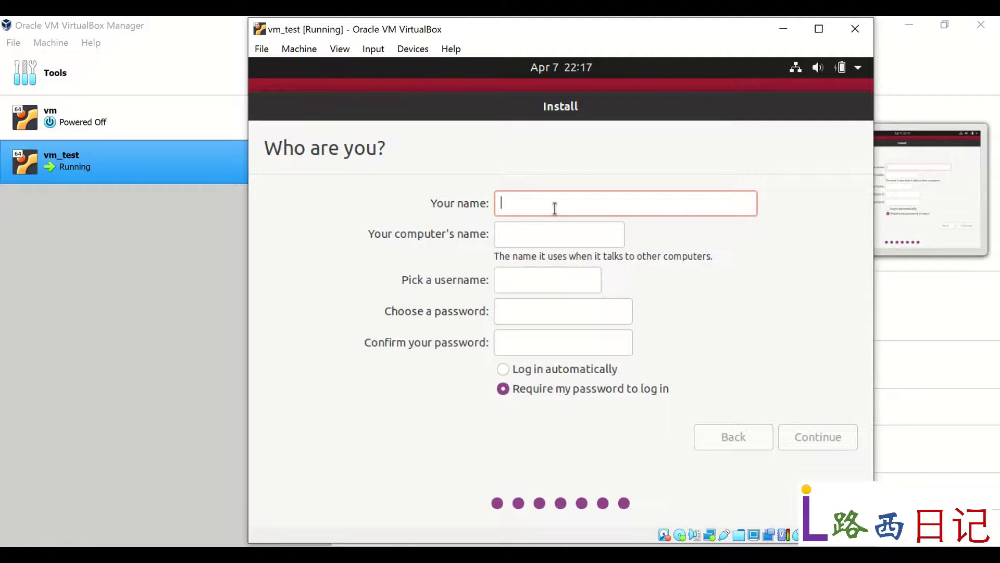
type("vm_user")
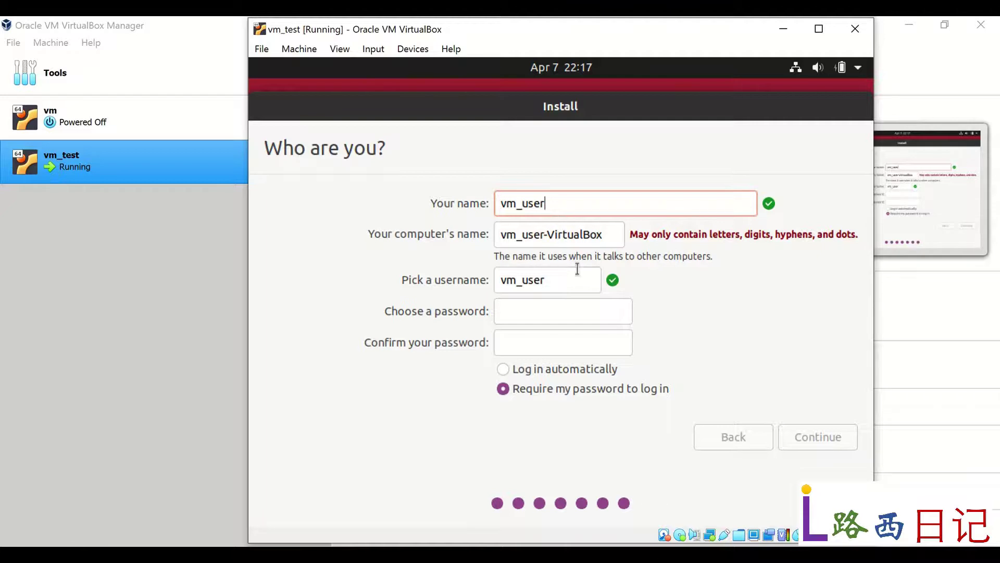
left_click(577, 306)
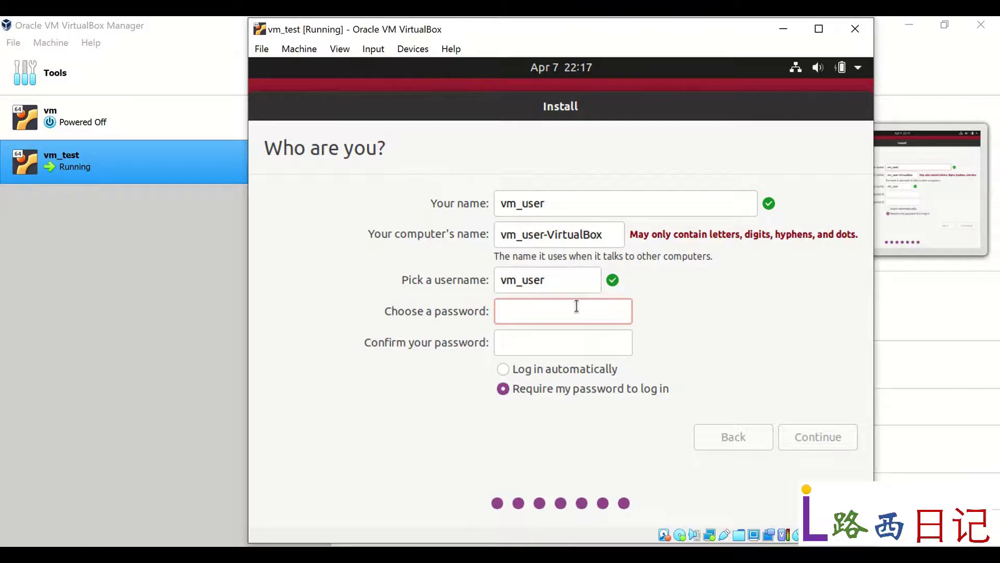
type("1234567")
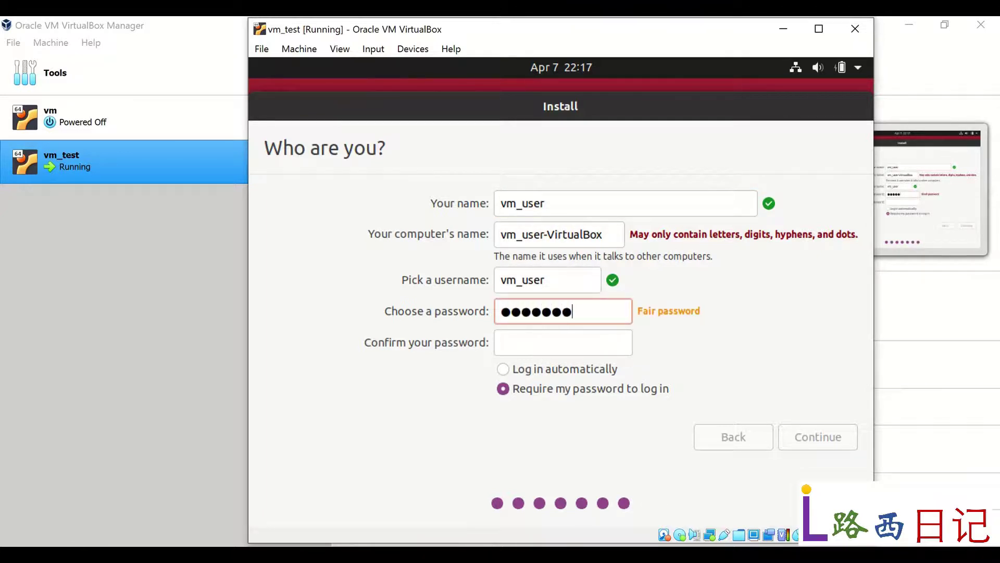
left_click(575, 341)
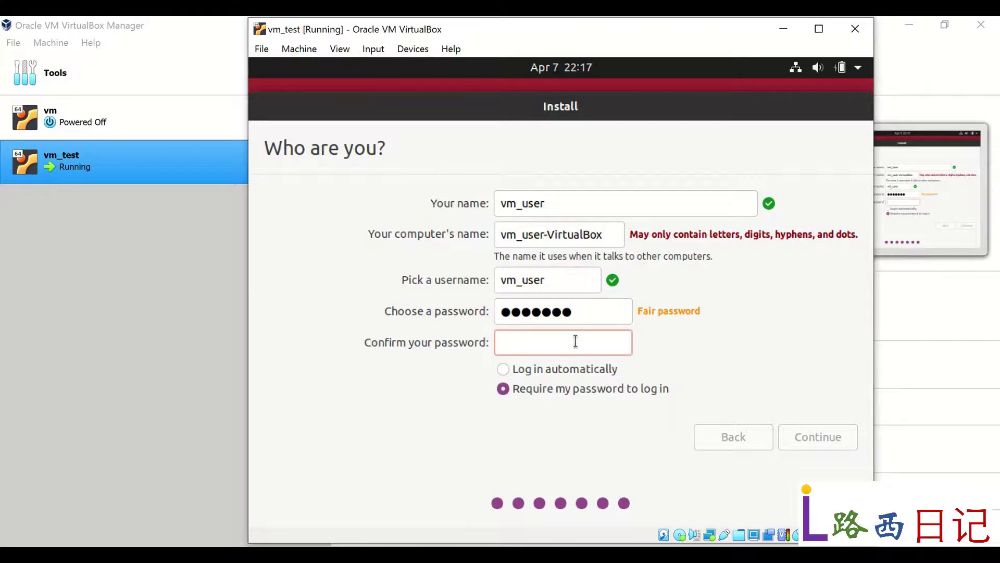
type("1234567")
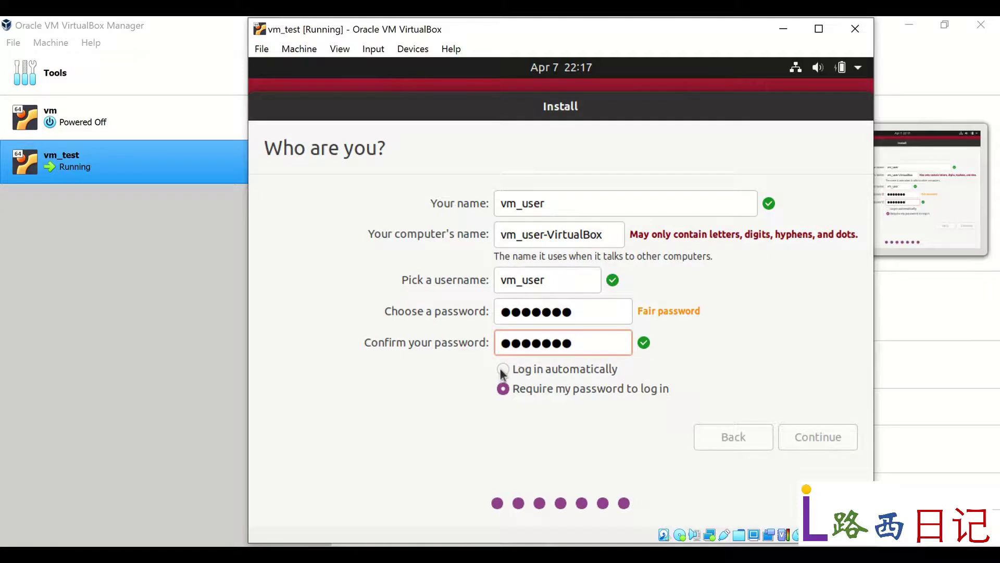
Step: Enable automatic login, change the name to vmuser, and continue the installation
key("Tab")
key("space")
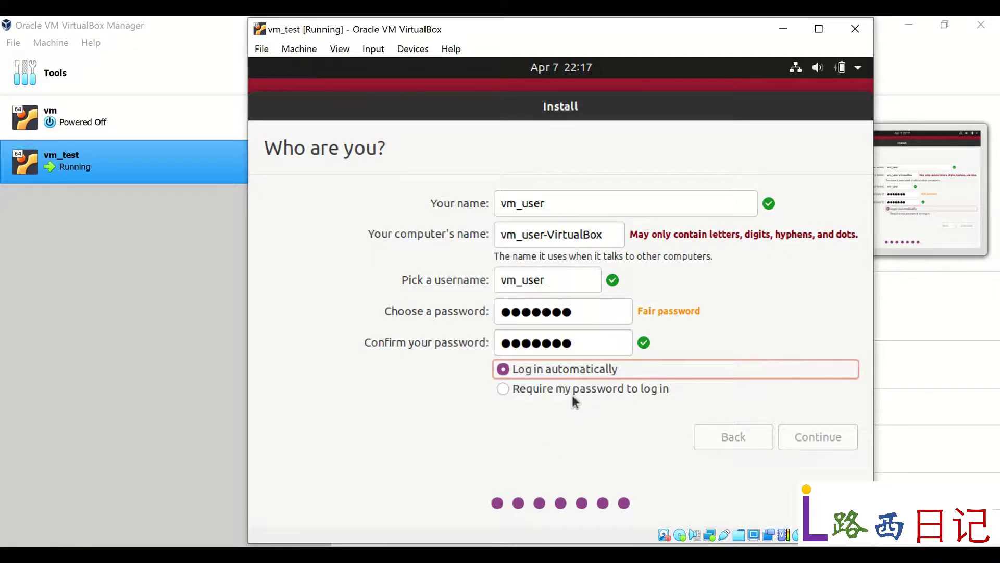
left_click(523, 203)
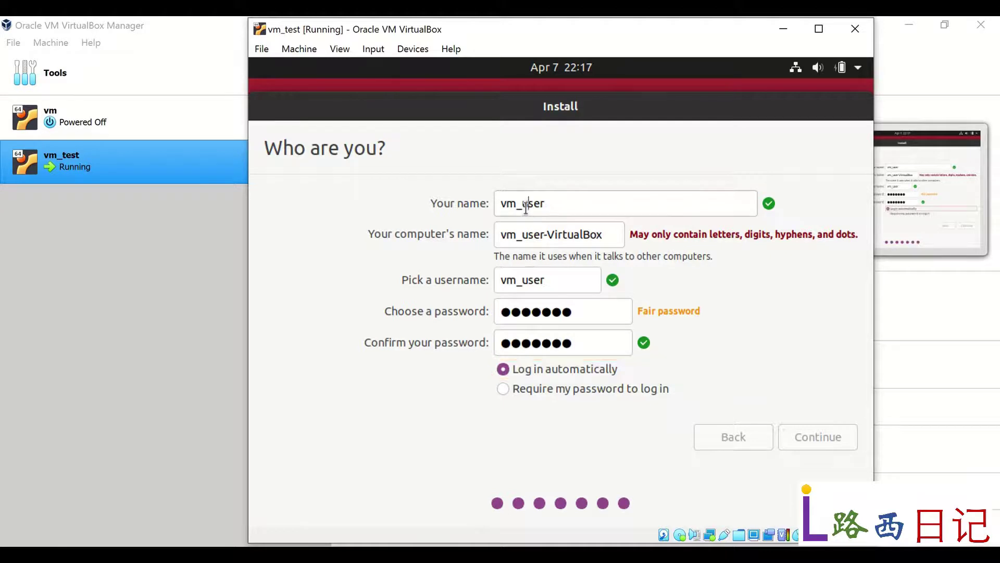
key("BackSpace")
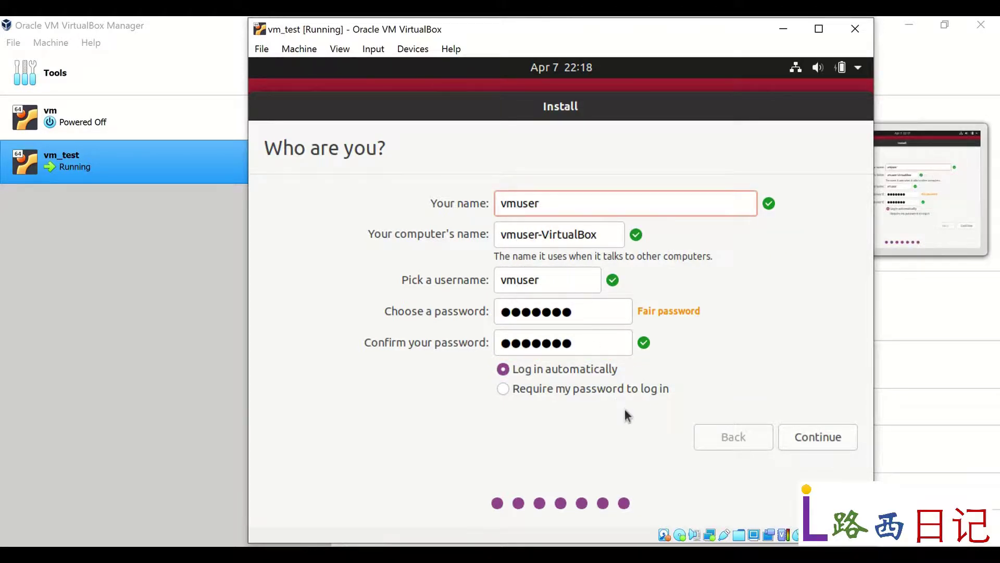
left_click(827, 436)
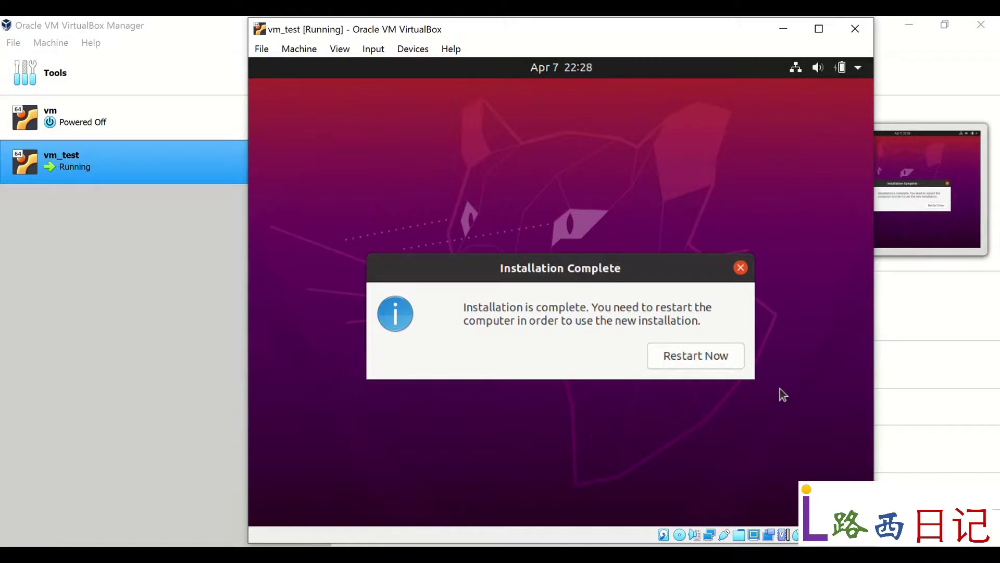
Step: Restart vm_test once the Ubuntu installation completes
left_click(715, 364)
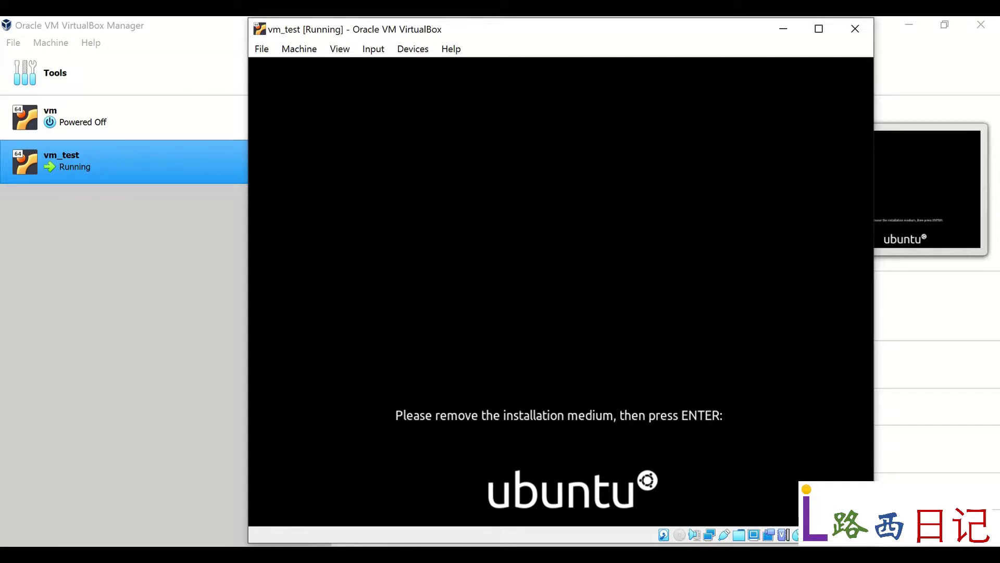
Step: Confirm the installation medium is removed so vm_test boots into installed Ubuntu
key("Return")
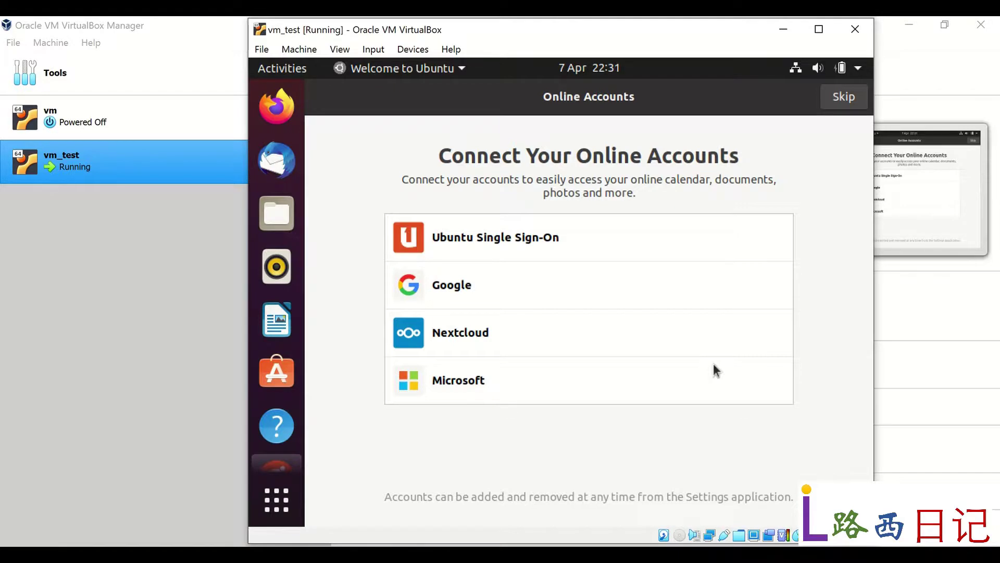
Step: Skip Online Accounts and Livepatch, and choose not to send system info
left_click(844, 99)
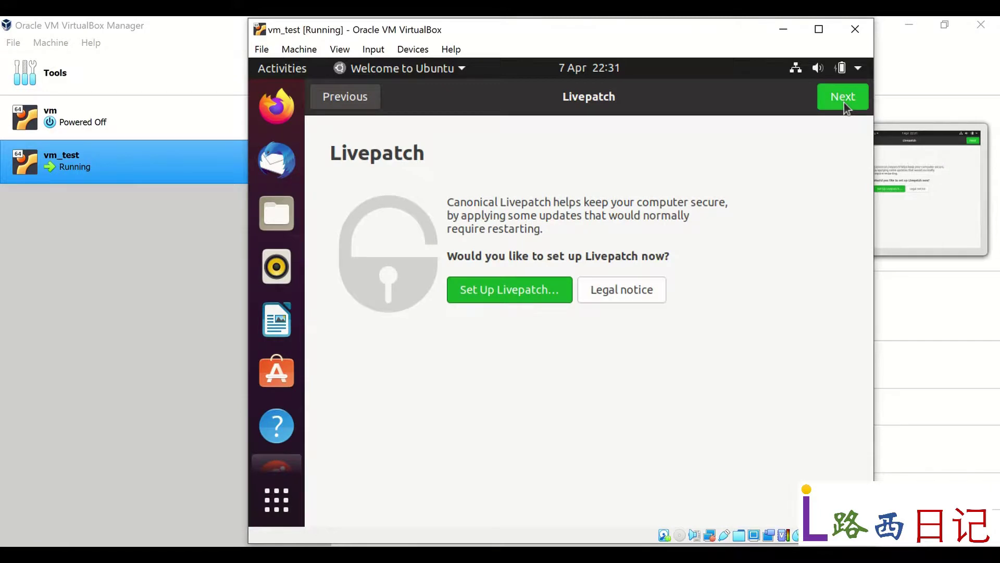
left_click(844, 99)
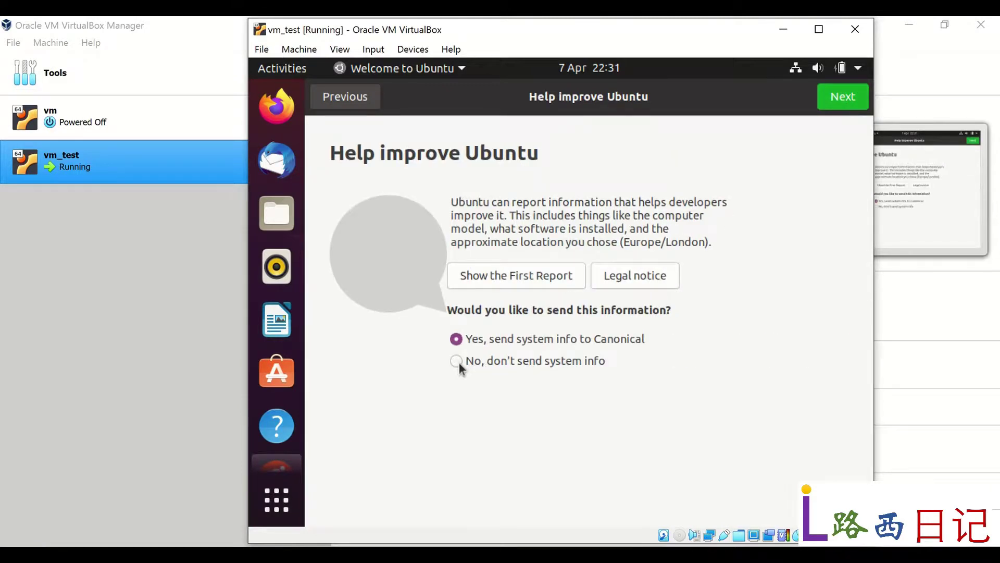
left_click(457, 361)
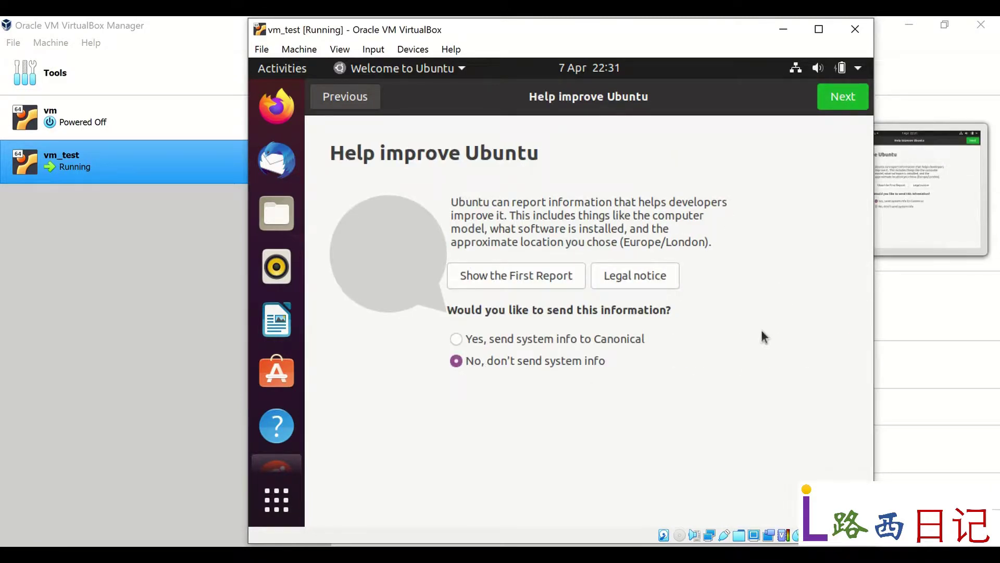
Step: Move past the Help improve Ubuntu and Privacy pages and finish the welcome setup
left_click(845, 100)
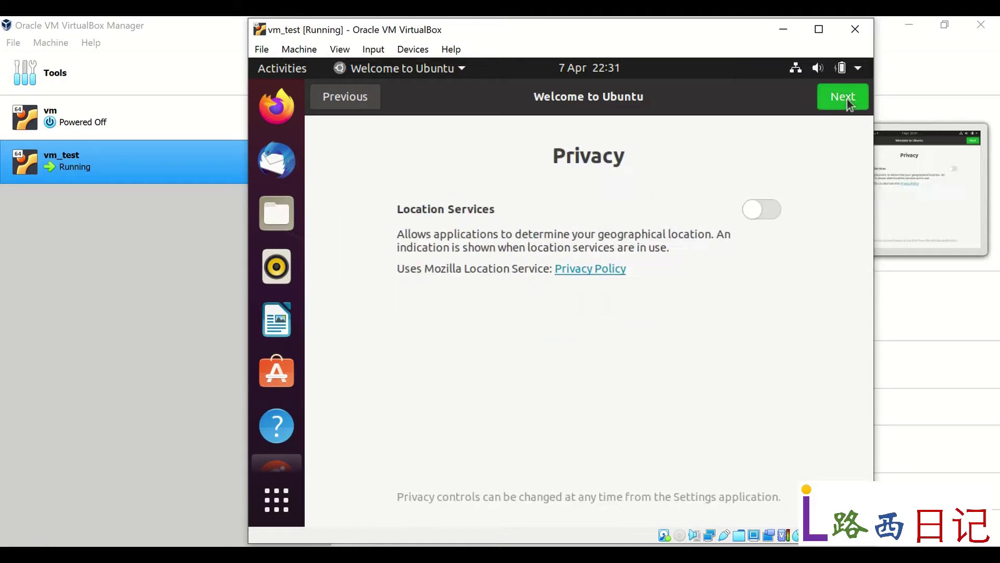
left_click(847, 102)
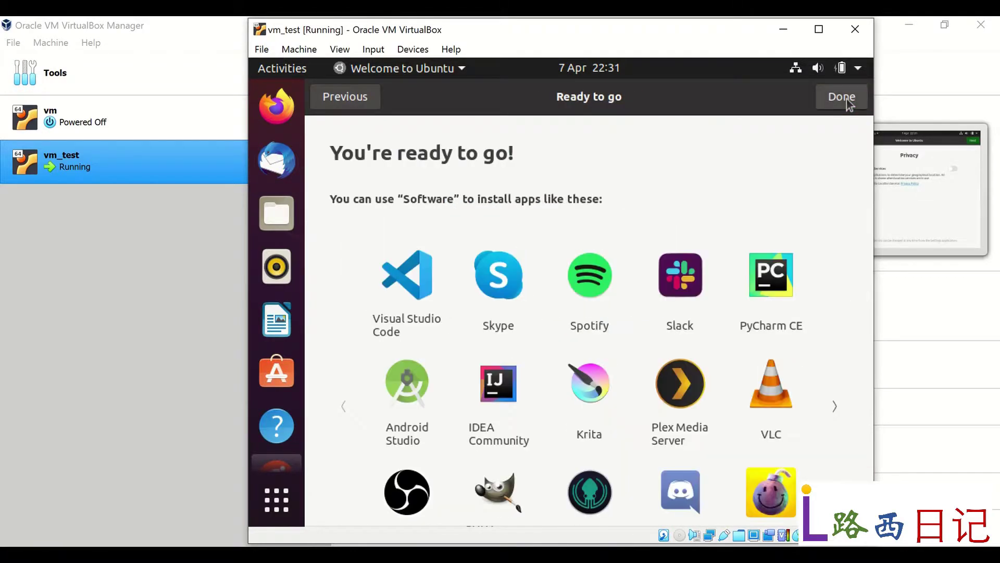
left_click(846, 100)
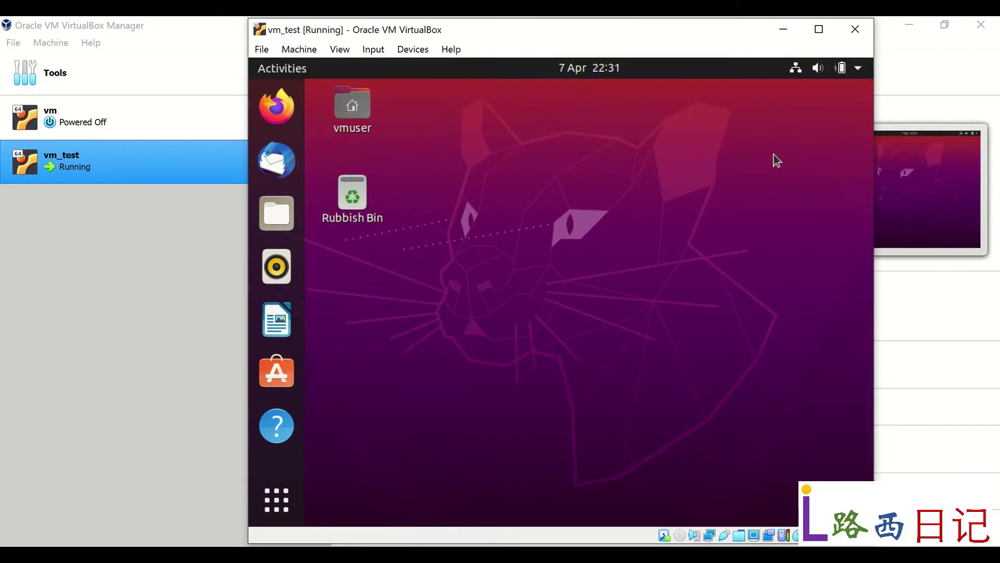
Step: Maximize the vm_test window so the Ubuntu desktop fills the screen
left_click(818, 30)
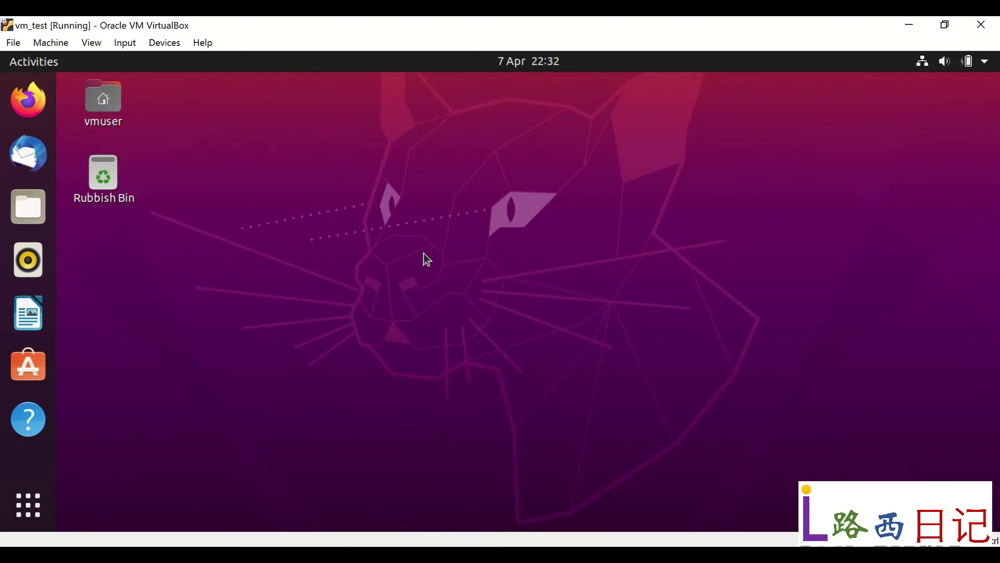
Step: Search Show Applications for 'terminal'
left_click(41, 510)
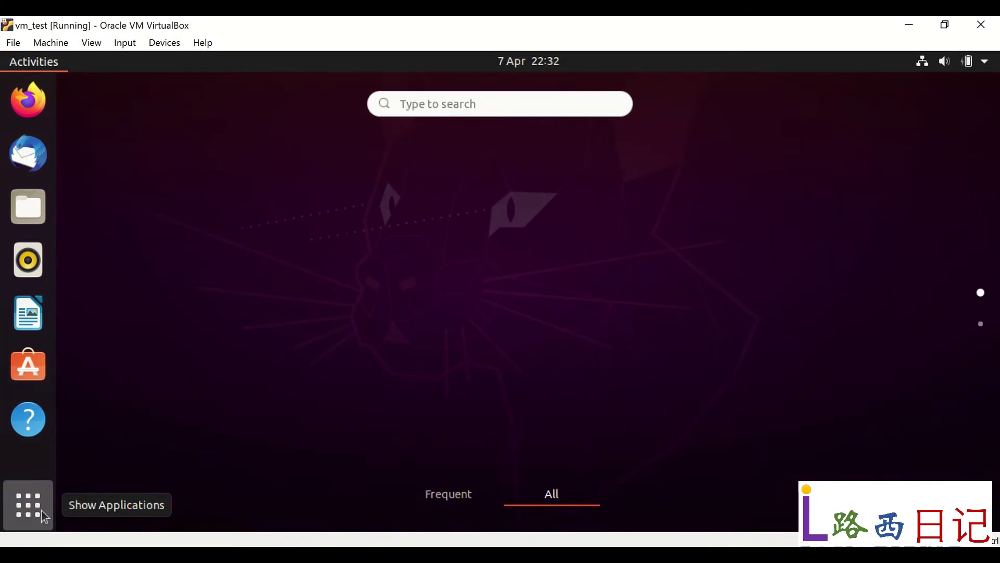
left_click(527, 100)
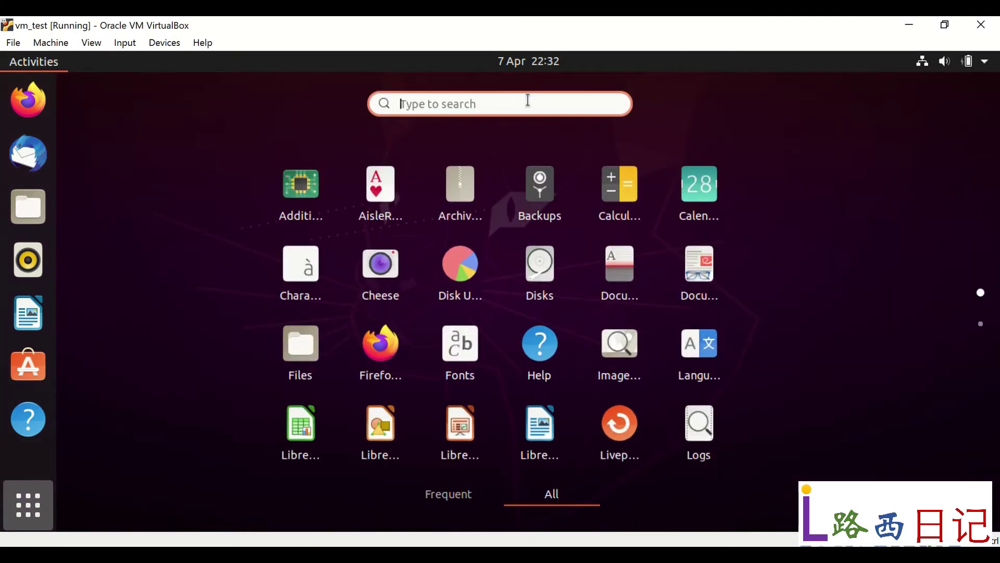
type("termi")
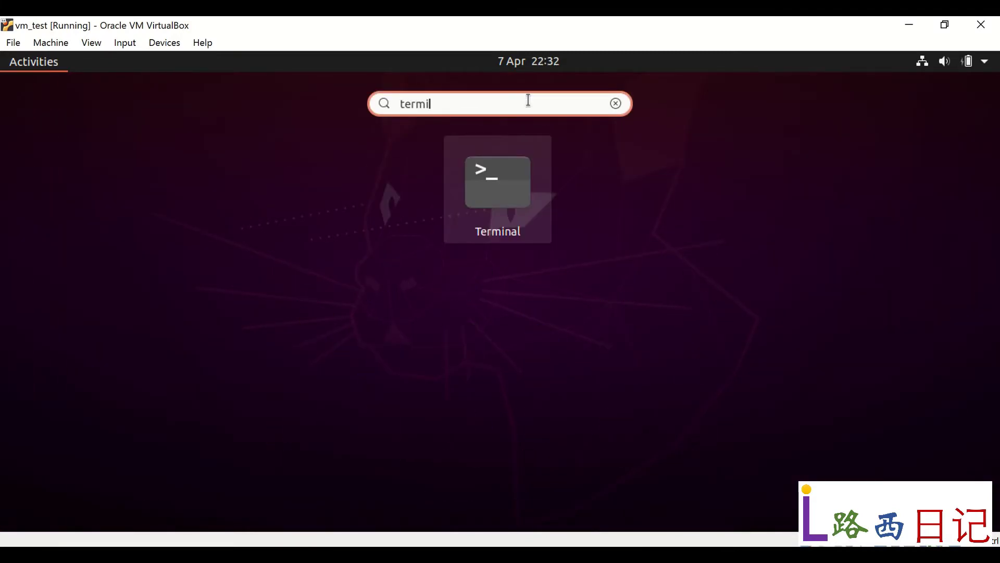
type("nal")
Step: Launch Terminal and maximize its window
left_click(514, 184)
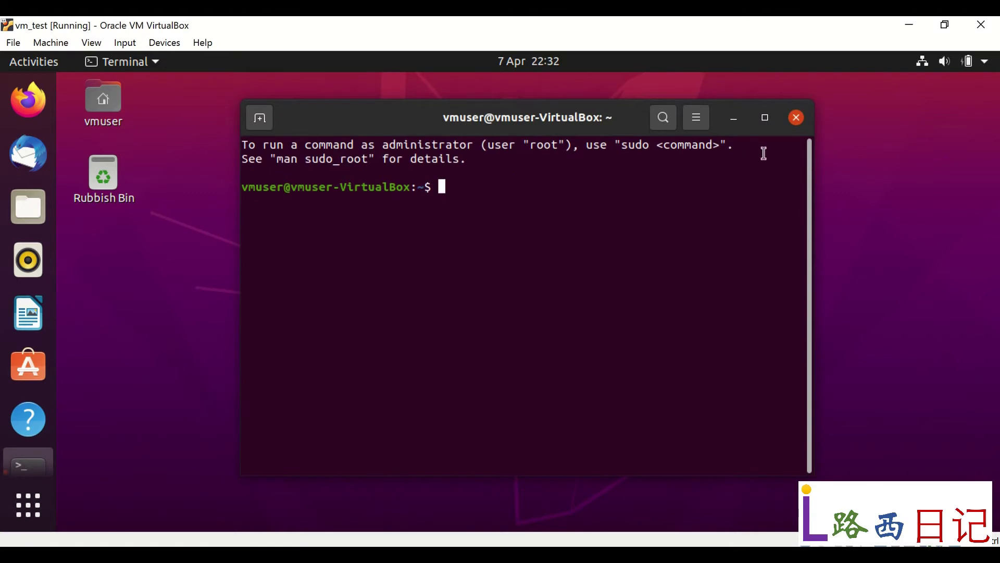
left_click(768, 119)
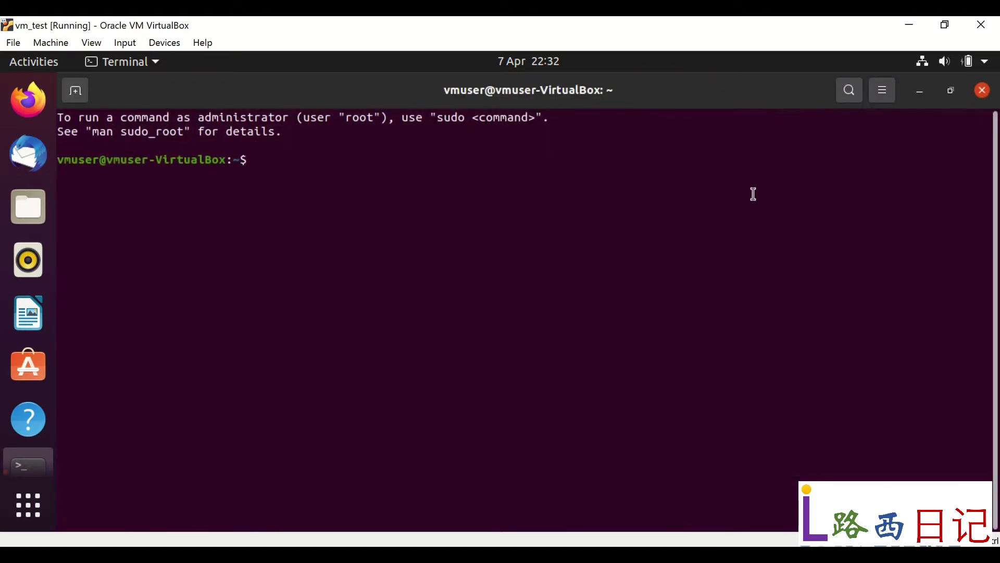